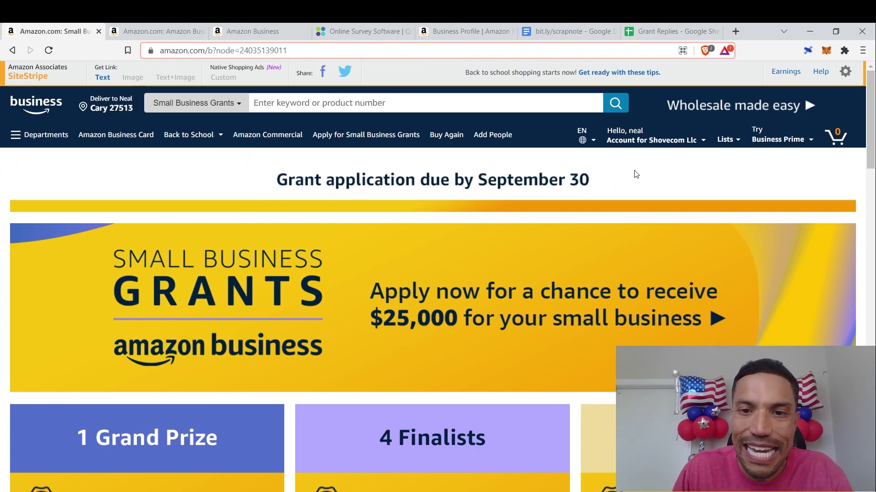
Step: Reload the Small Business Grants page from the longer referral link with the ref parameter
key(ctrl+l)
key(ctrl+v)
key(Return)
scroll(636, 174, down, 4)
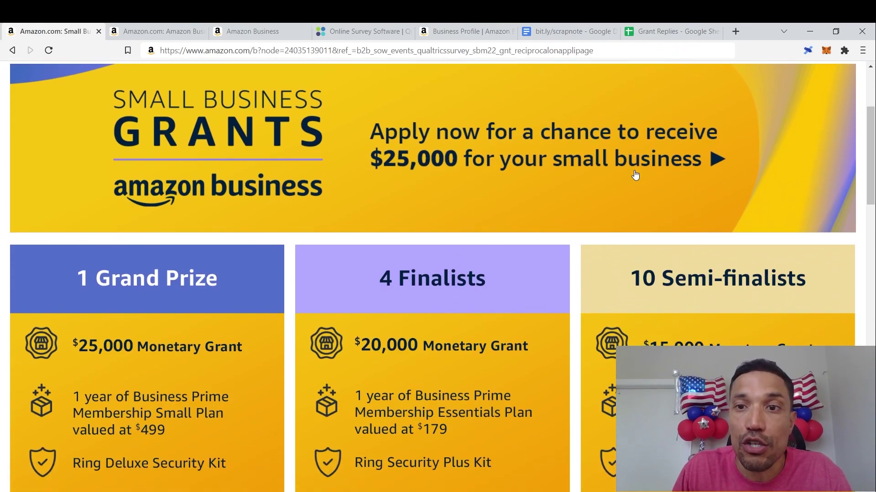
scroll(635, 175, down, 2)
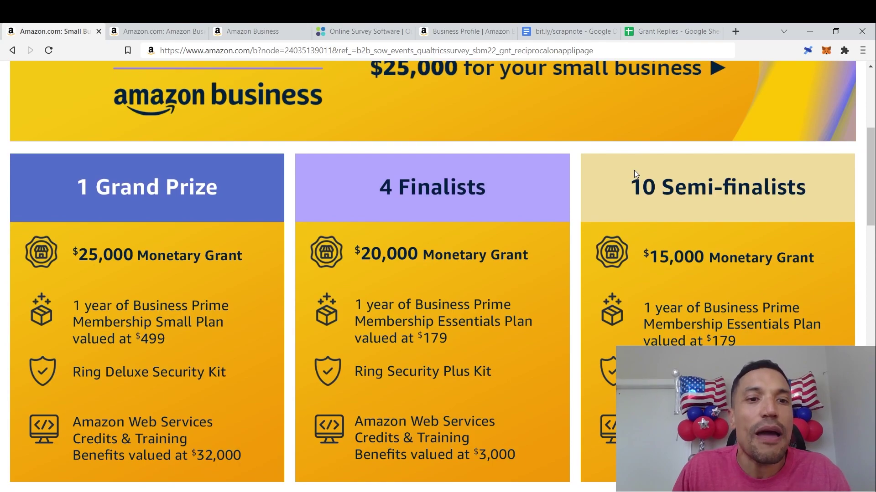
scroll(636, 174, down, 1)
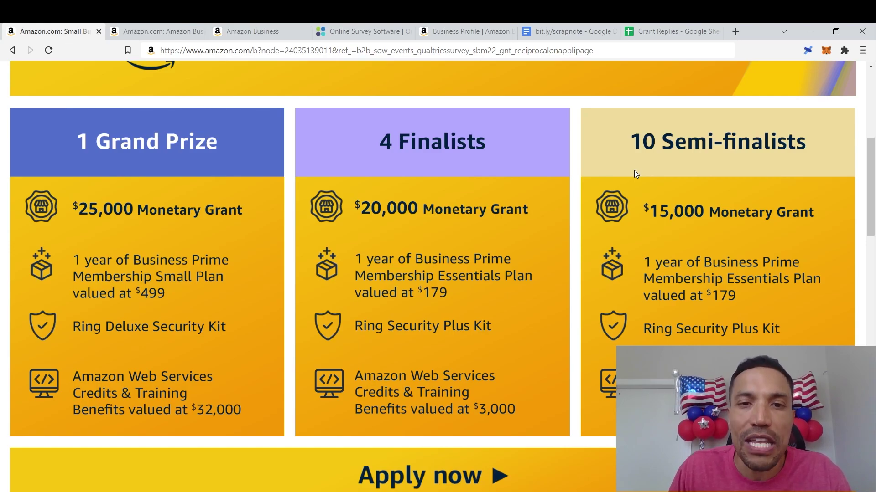
scroll(634, 171, down, 1)
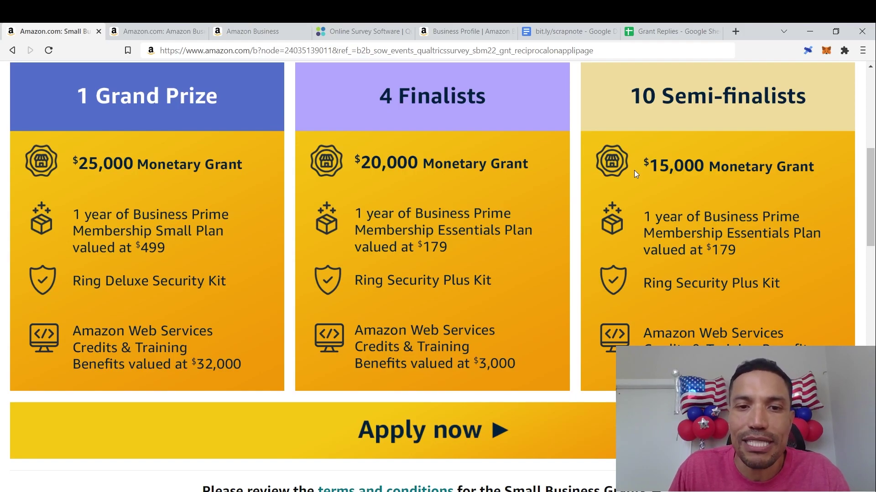
scroll(634, 173, down, 1)
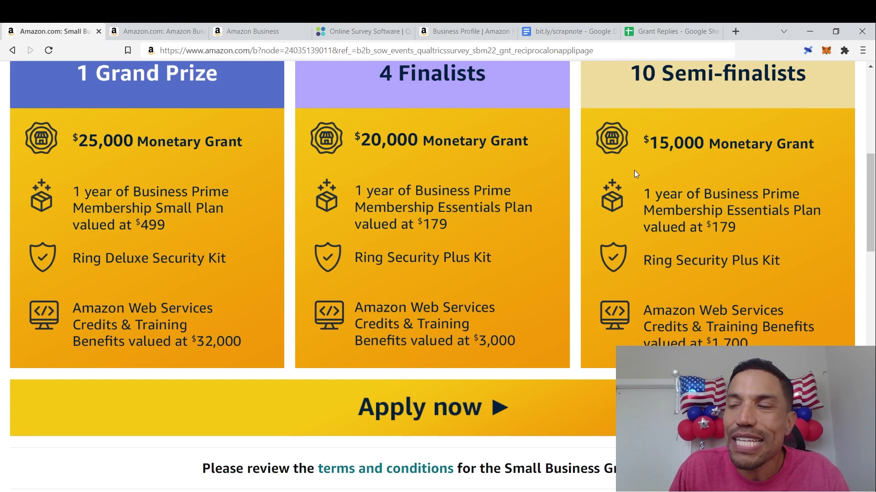
scroll(634, 172, up, 1)
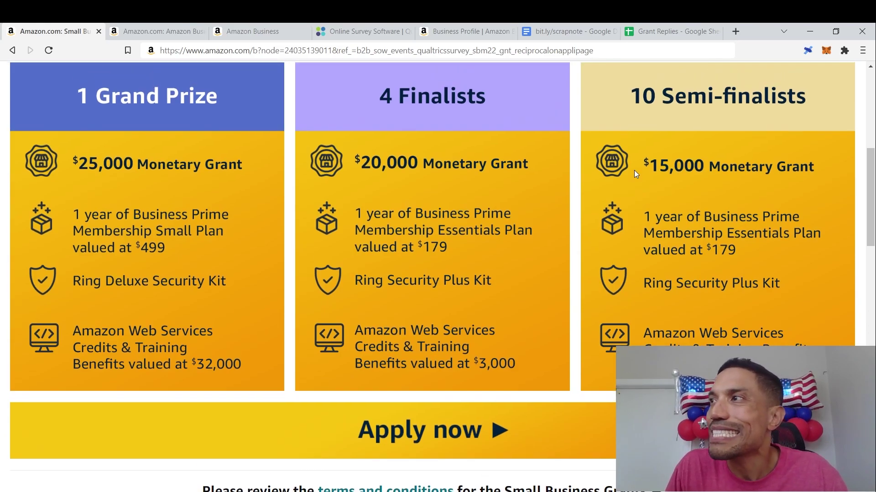
scroll(634, 171, down, 1)
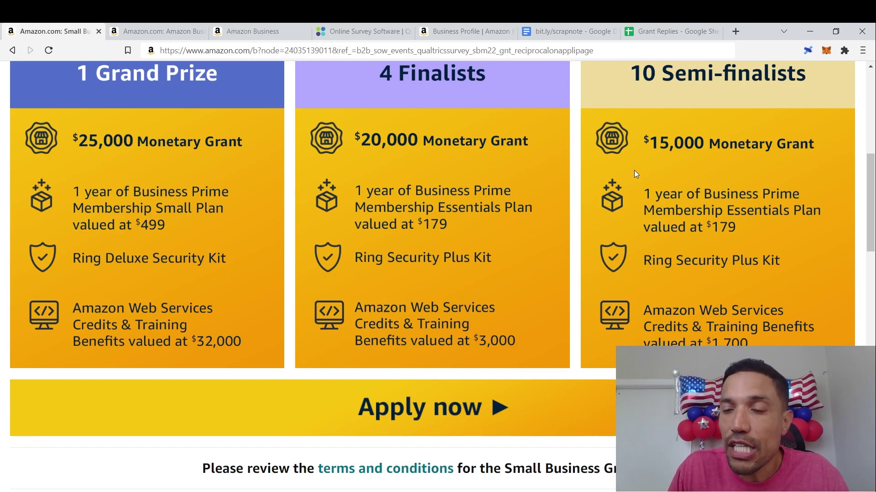
scroll(634, 170, down, 1)
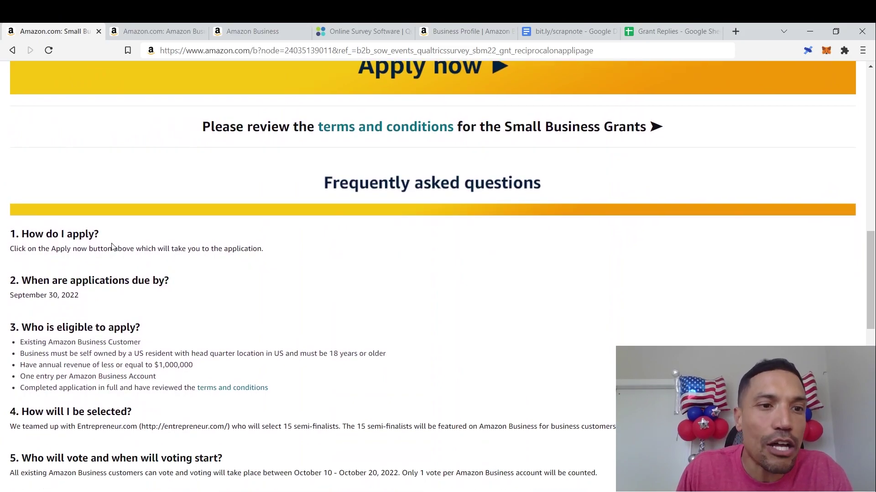
scroll(113, 247, down, 1)
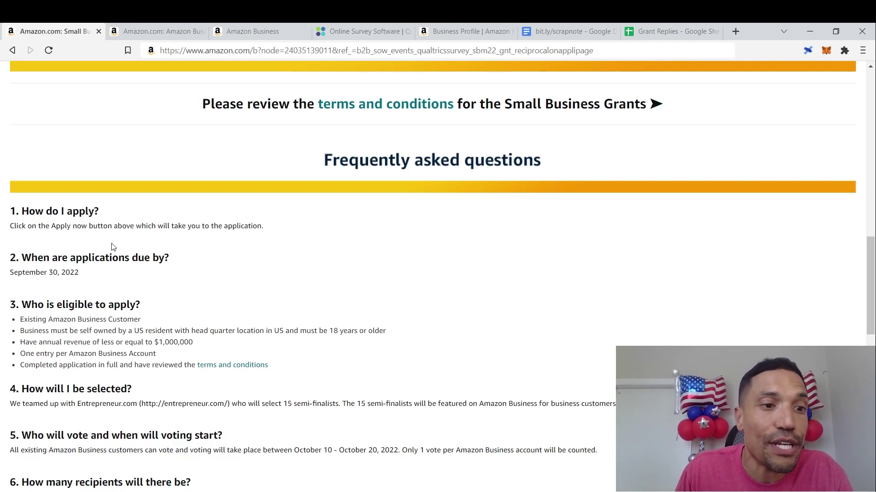
Step: Scroll down the grants page to read through the FAQ
scroll(113, 247, down, 1)
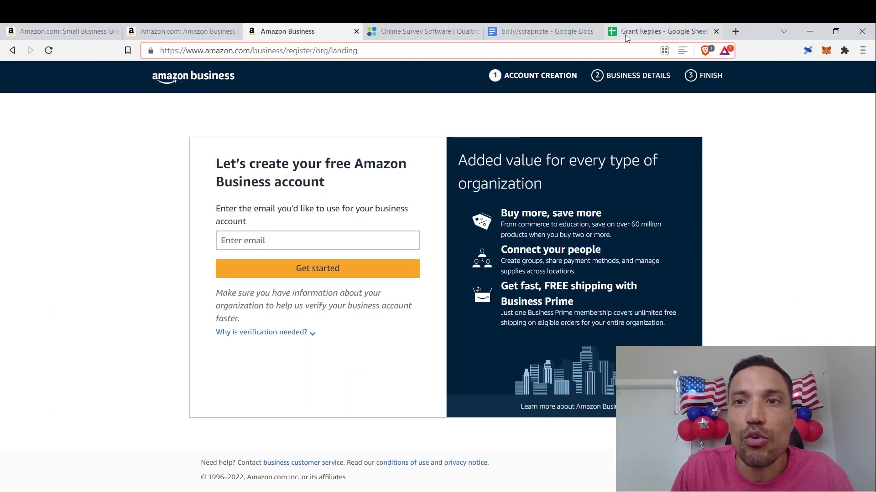
Step: Open the Grants for EVERYONE! spreadsheet at bit.ly/bizss21 in a new tab
click(640, 31)
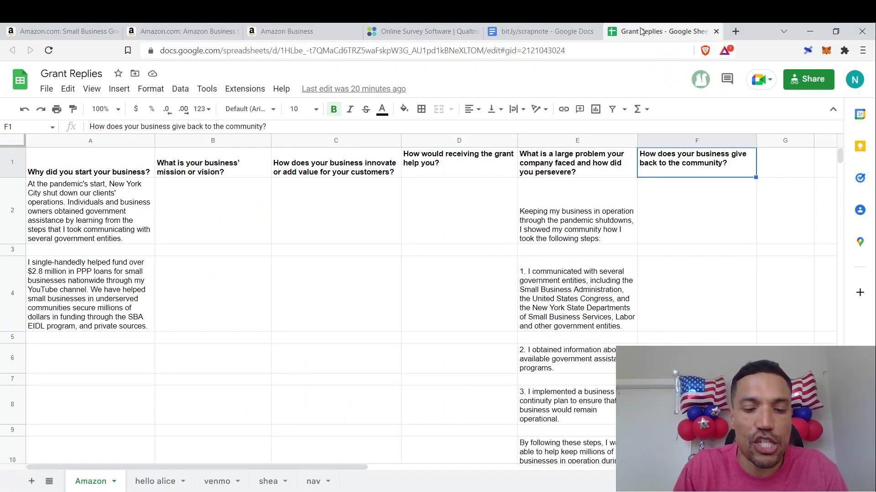
key(ctrl+t)
text(bit)
key(Return)
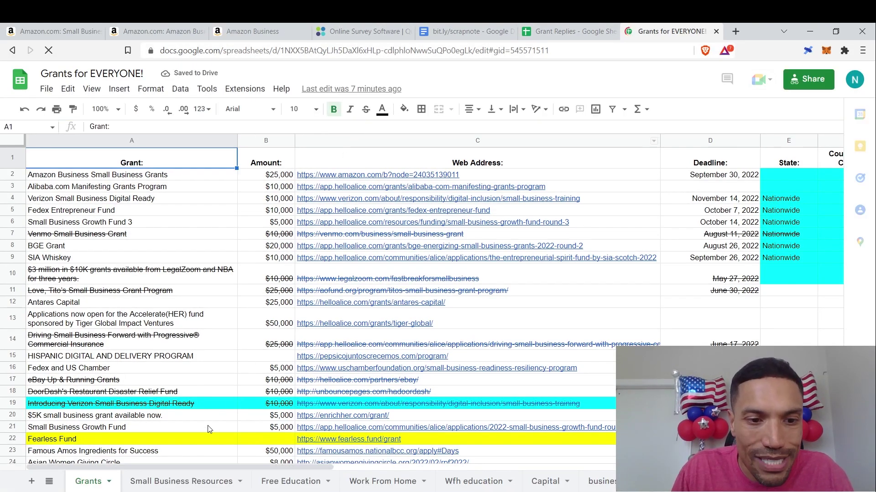
Step: Follow the Amazon Business account link in B3 of the Small Business Resources sheet
click(183, 482)
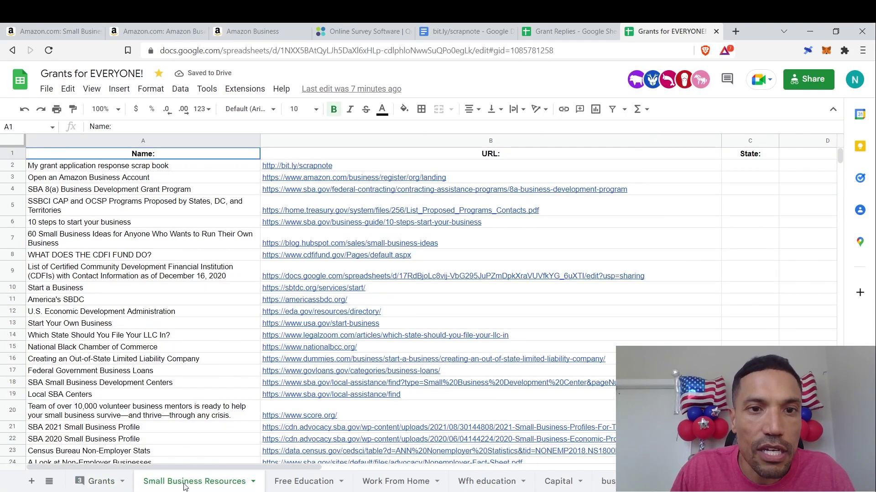
click(285, 183)
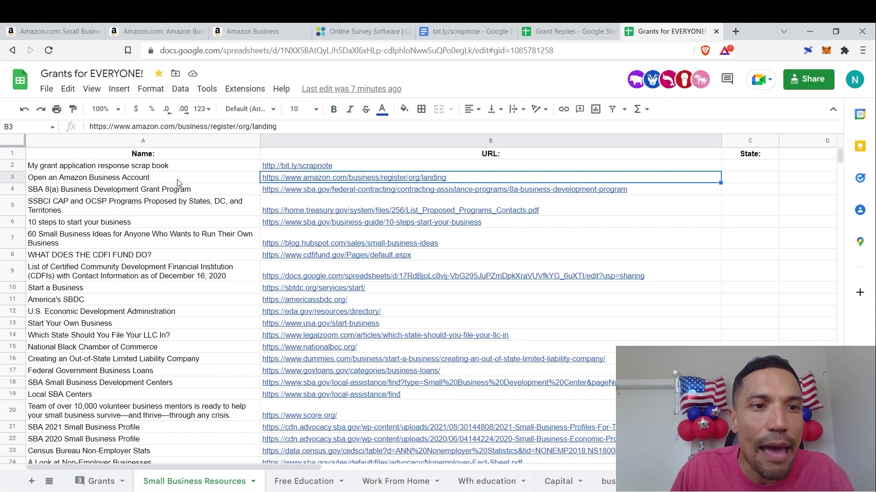
click(253, 31)
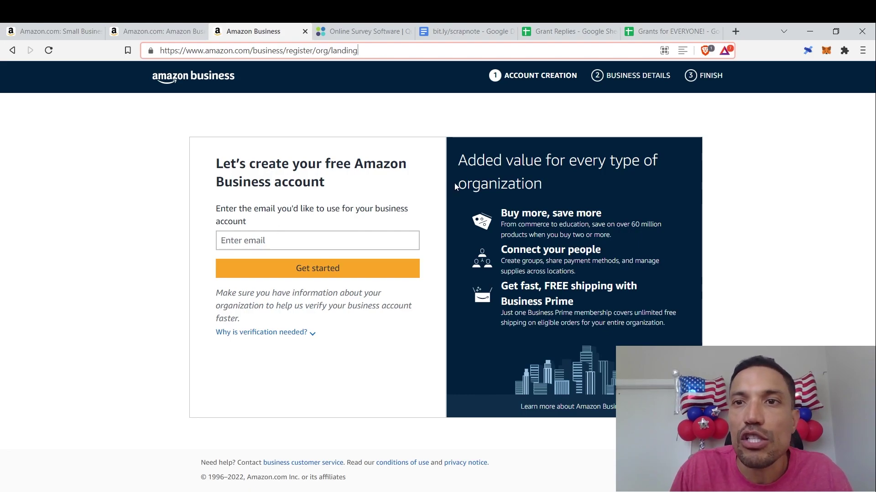
Step: Find the $25,000 Amazon Business Small Business Grants row on the Grants sheet, then return to the grants page
click(657, 32)
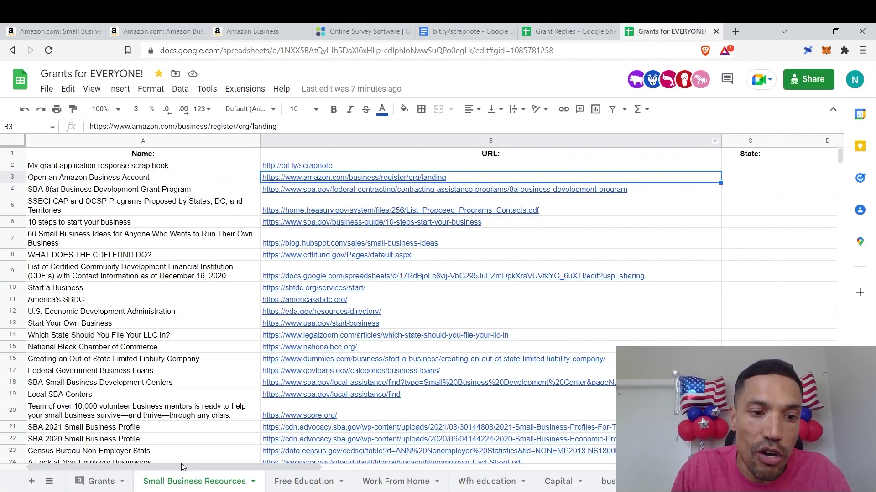
click(98, 481)
click(152, 382)
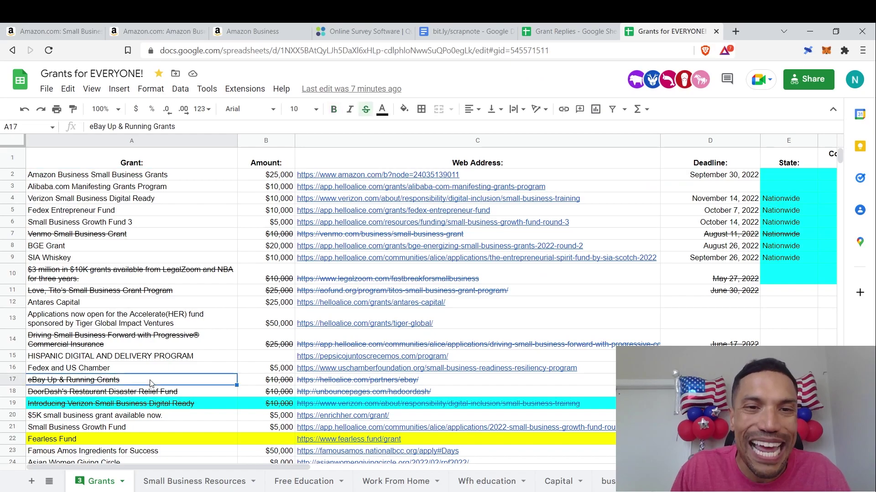
key(Up)
key(Up)
key(Up)
key(Up)
key(Up)
key(Up)
key(Up)
key(Up)
key(Up)
key(Up)
key(Up)
key(Up)
key(Up)
key(Up)
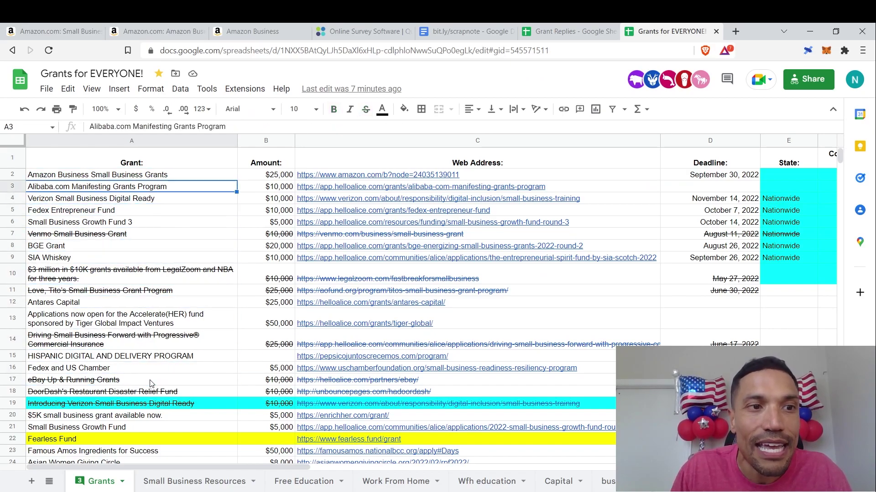
key(Up)
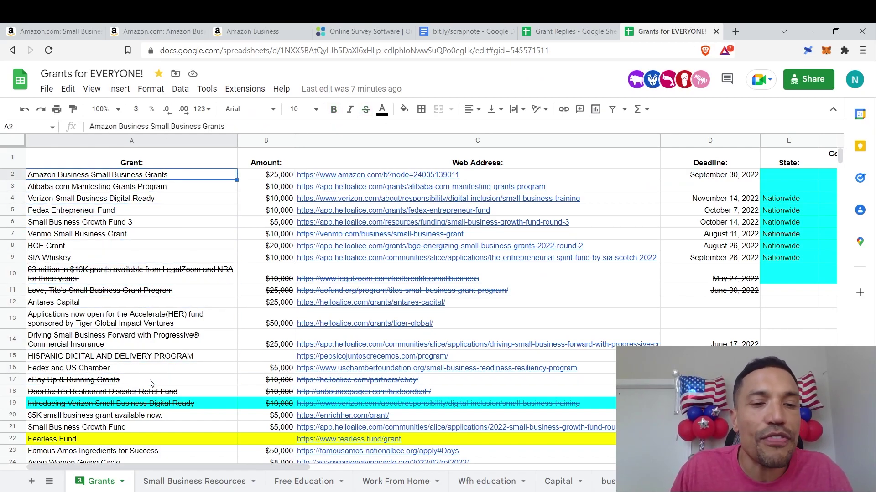
key(Right)
key(Right)
key(Left)
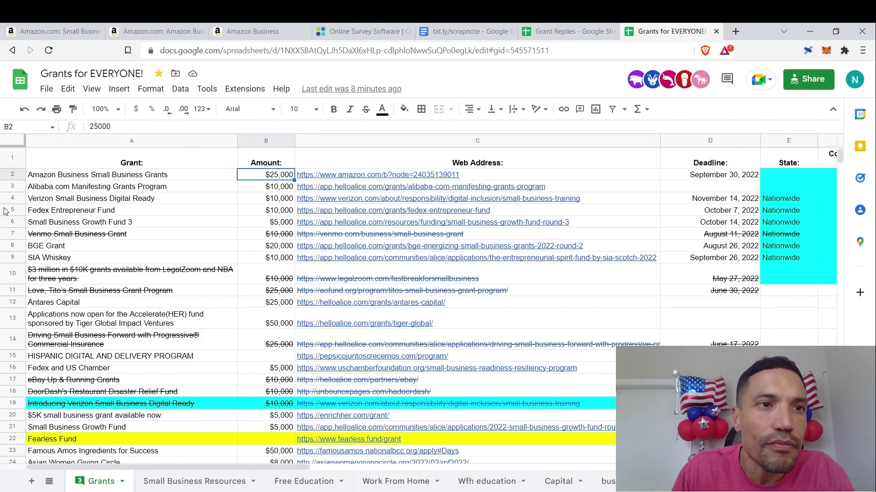
click(44, 33)
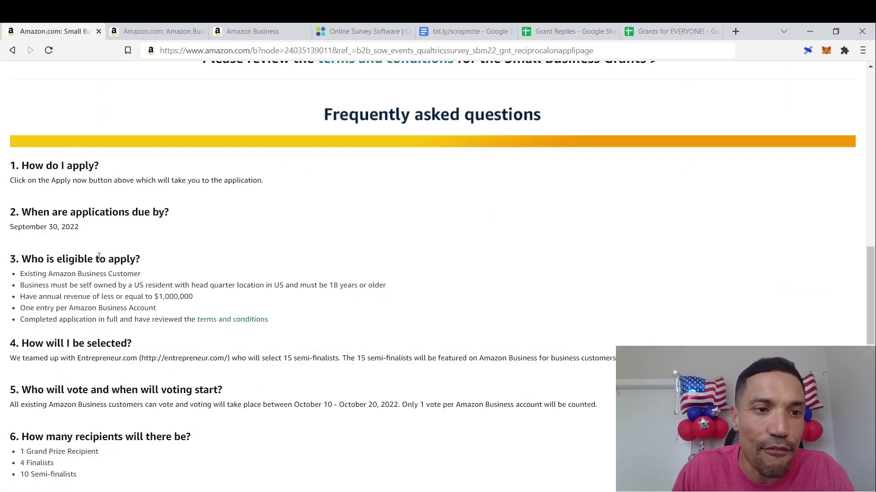
double_click(94, 272)
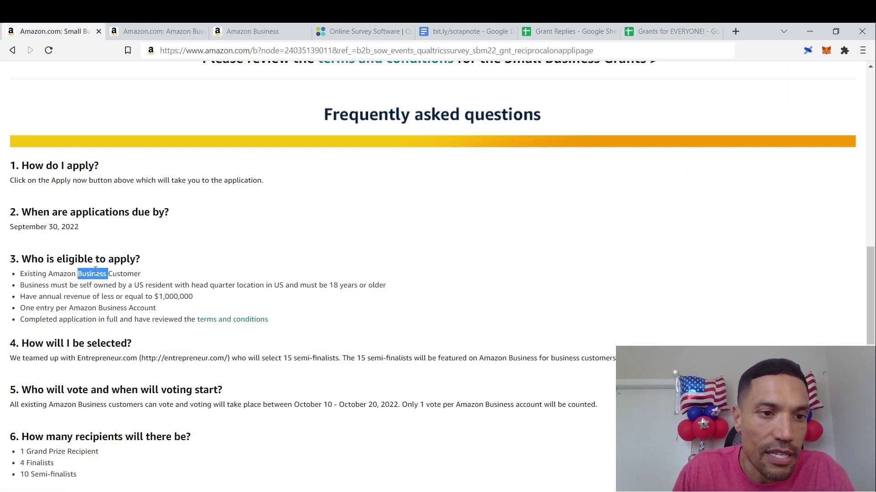
double_click(59, 285)
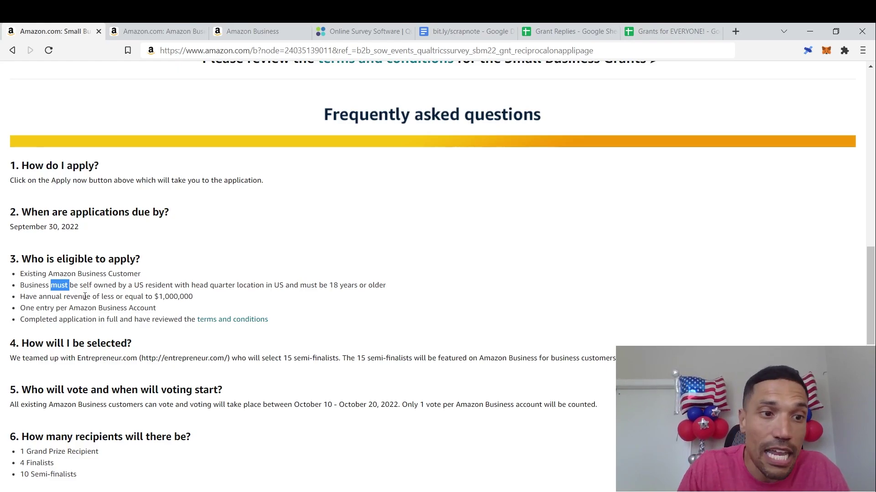
double_click(42, 287)
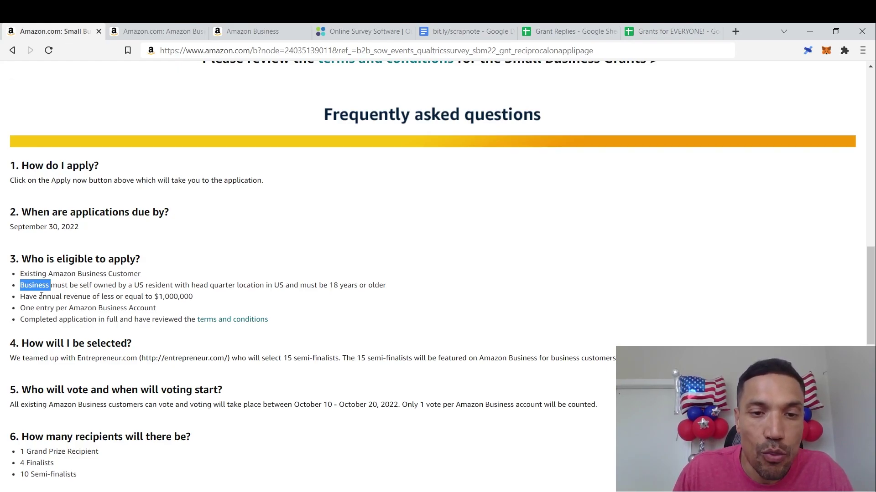
double_click(40, 297)
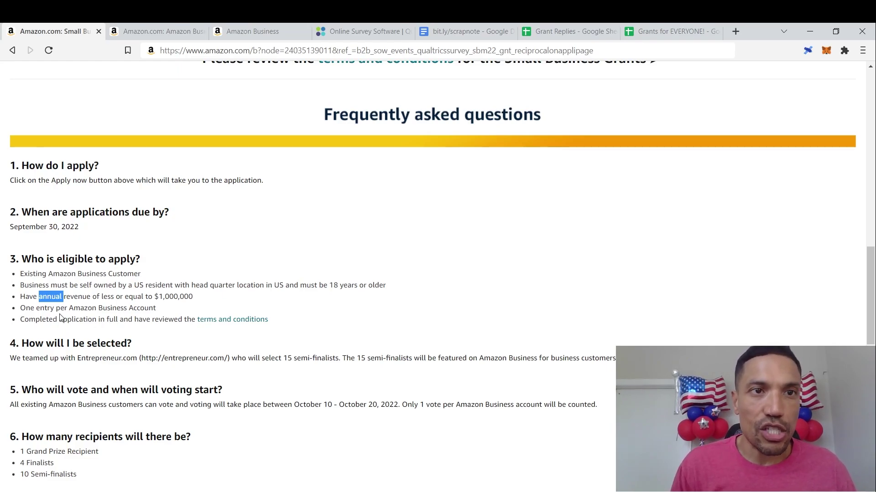
click(113, 29)
click(69, 26)
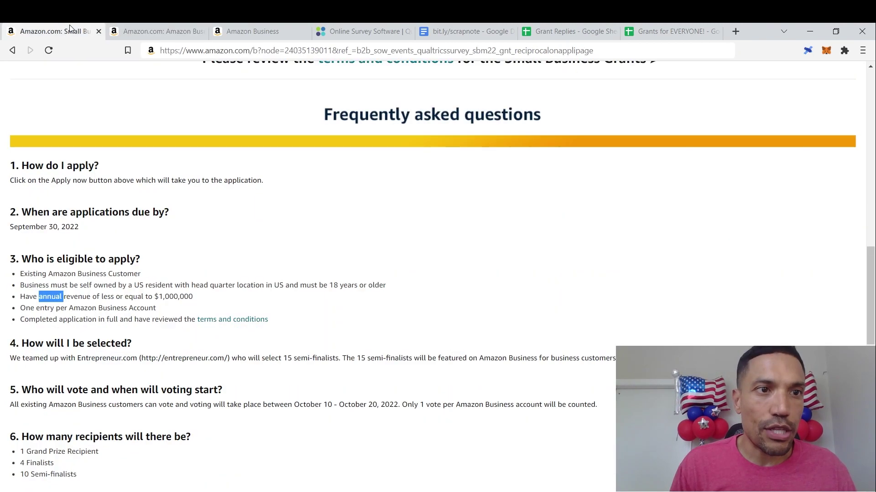
click(60, 318)
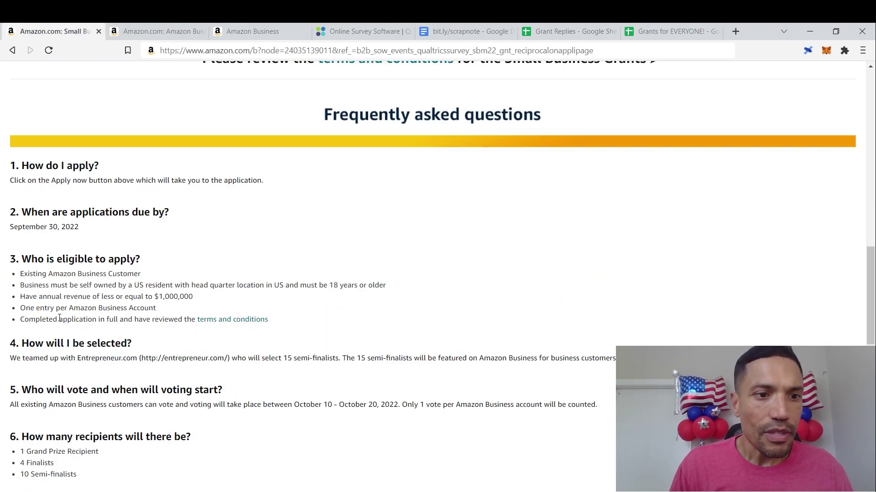
double_click(29, 358)
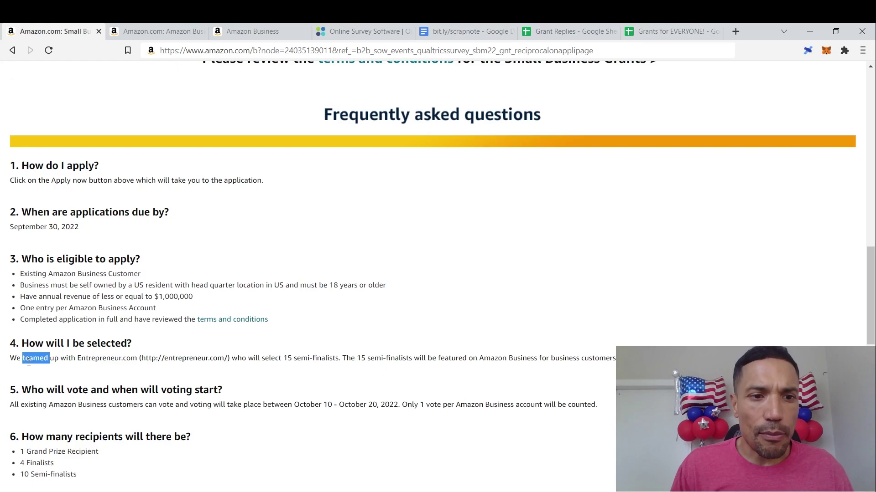
scroll(28, 361, down, 2)
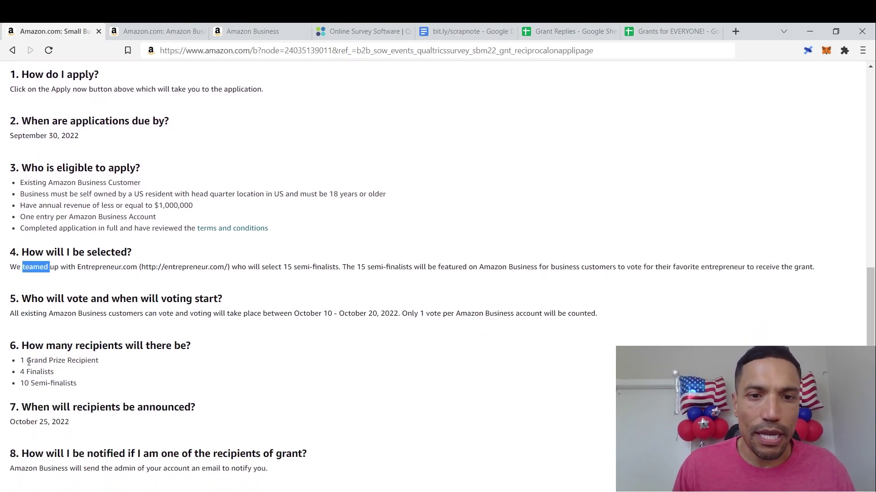
scroll(29, 361, up, 1)
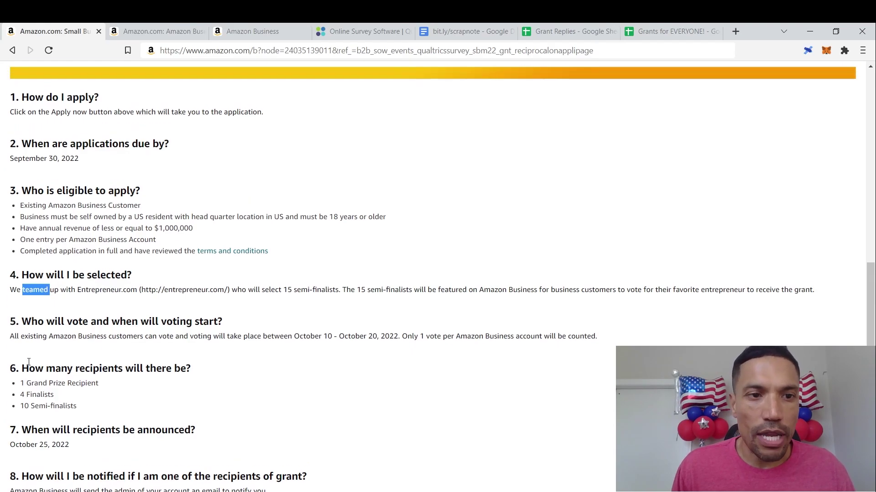
scroll(29, 361, up, 10)
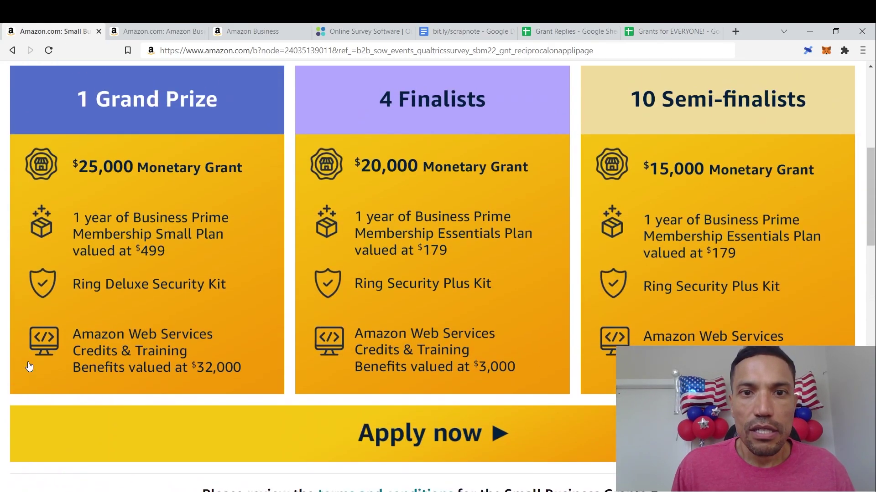
scroll(28, 362, down, 10)
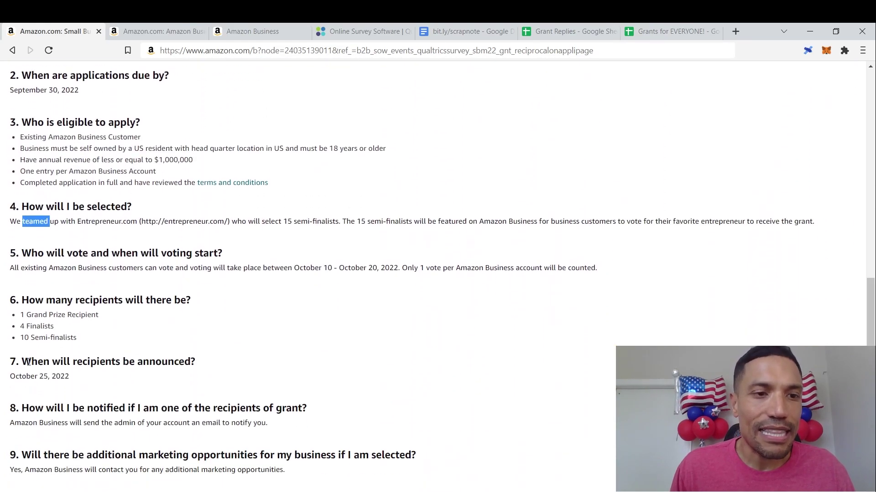
scroll(29, 362, down, 2)
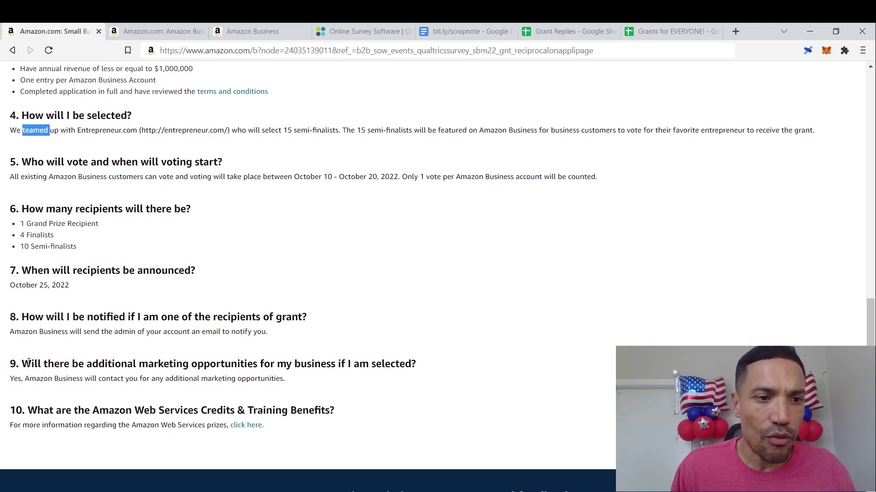
scroll(29, 362, down, 1)
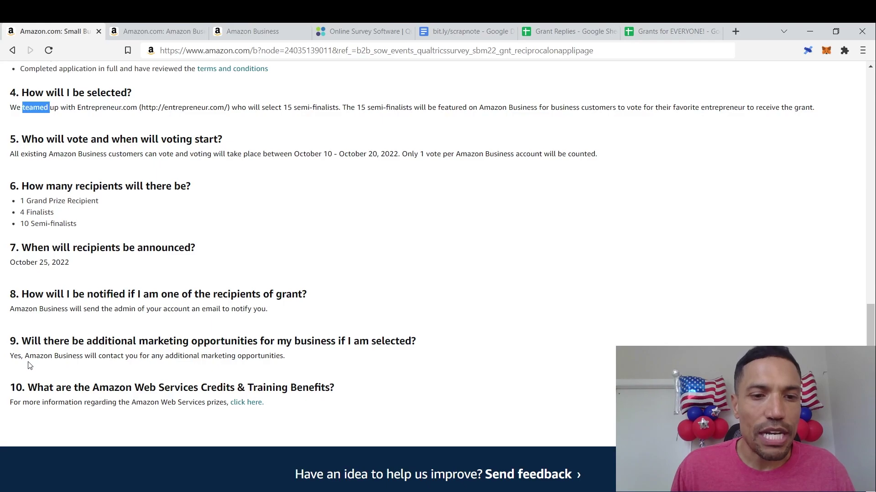
Step: View the AWS Prize Details page, then return to the Qualtrics grant application form
click(246, 403)
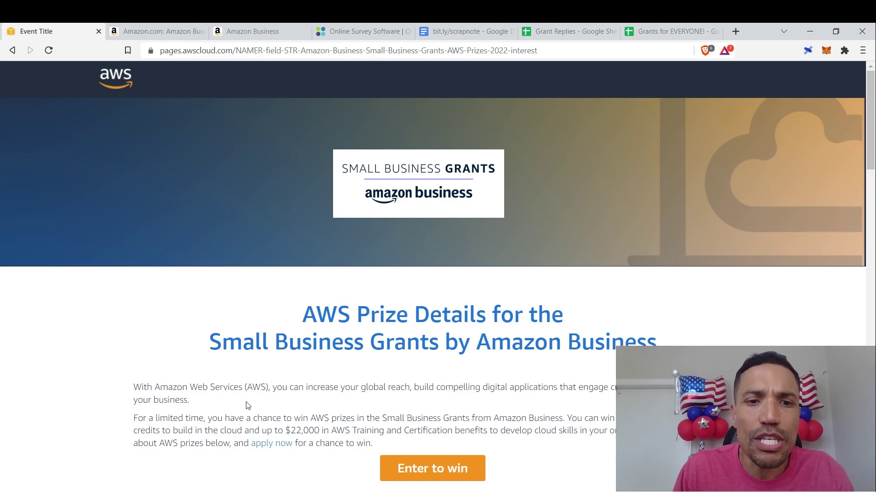
click(254, 33)
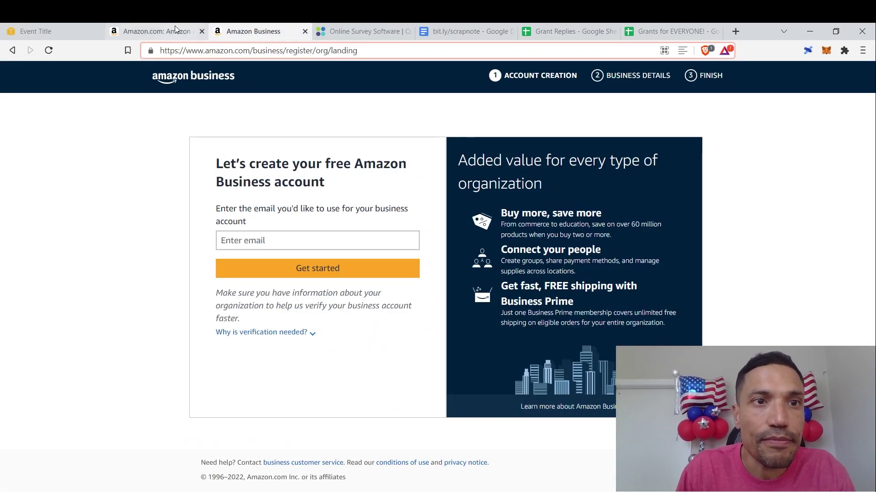
click(158, 31)
click(315, 31)
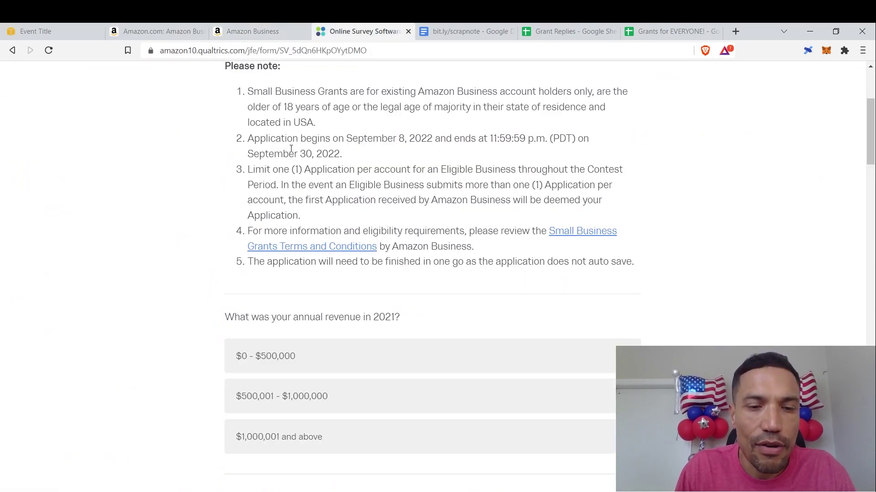
scroll(291, 148, up, 4)
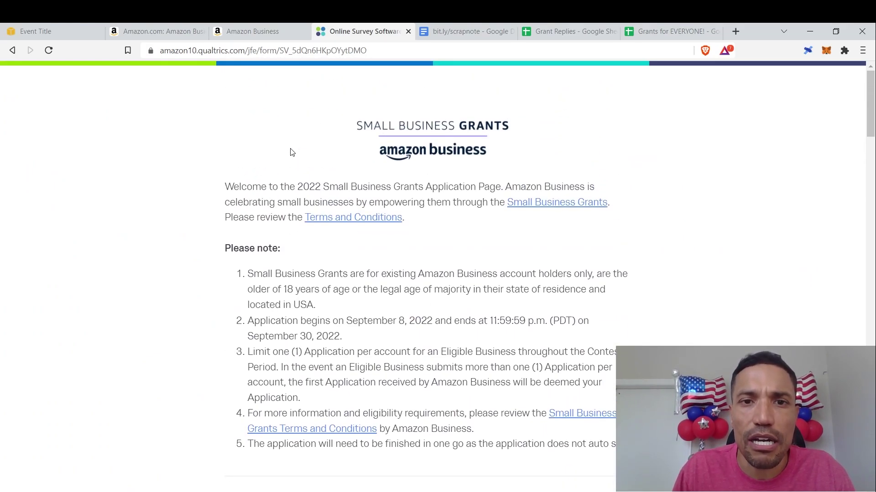
scroll(291, 151, down, 2)
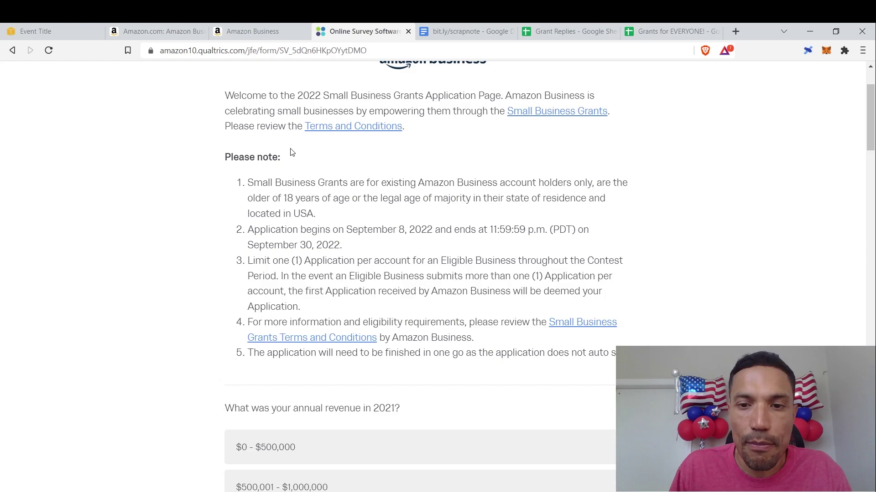
Step: Answer $0 - $500,000 for revenue, Solopreneur for business size, and Yes for USA-based
scroll(292, 152, down, 2)
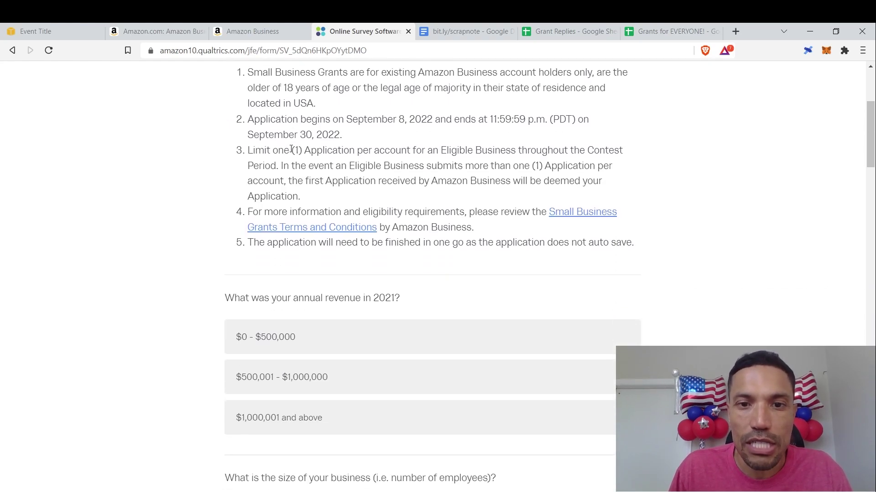
scroll(291, 148, down, 3)
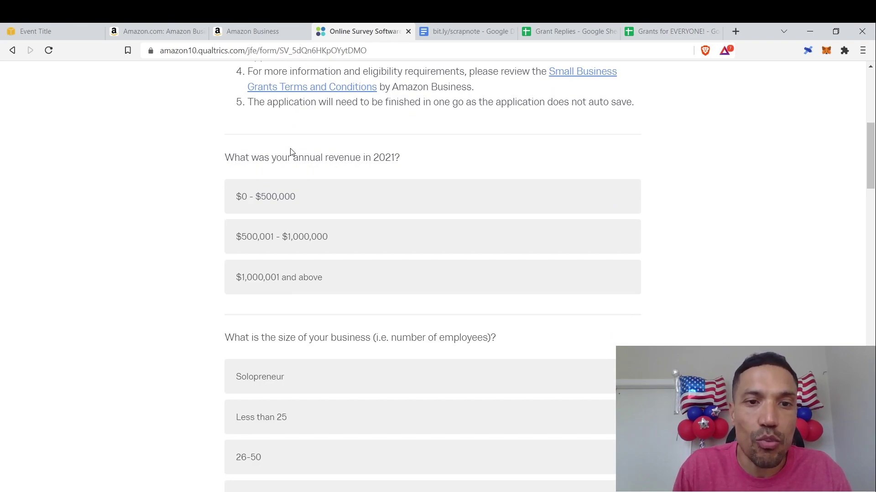
click(286, 197)
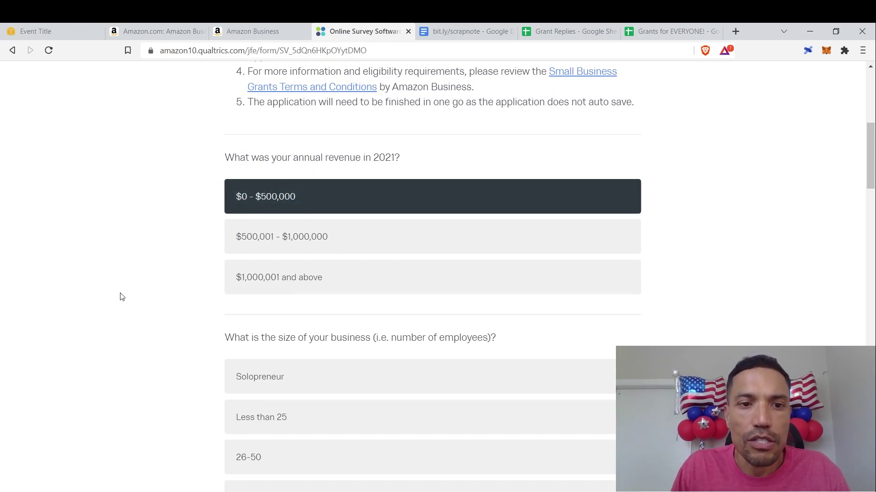
scroll(122, 297, down, 3)
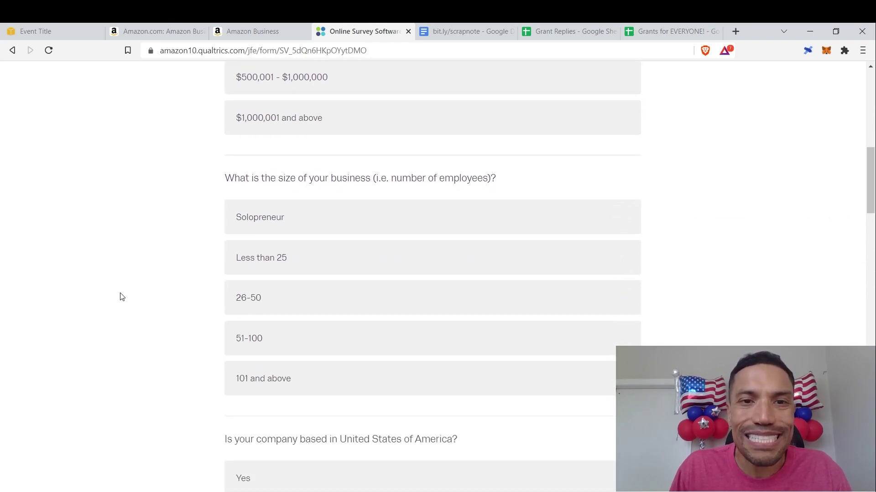
scroll(121, 296, down, 1)
click(283, 147)
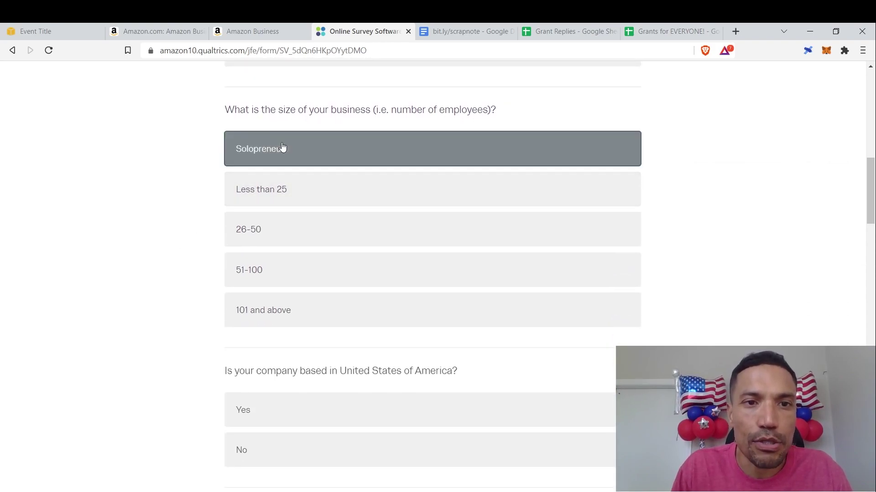
scroll(177, 221, down, 5)
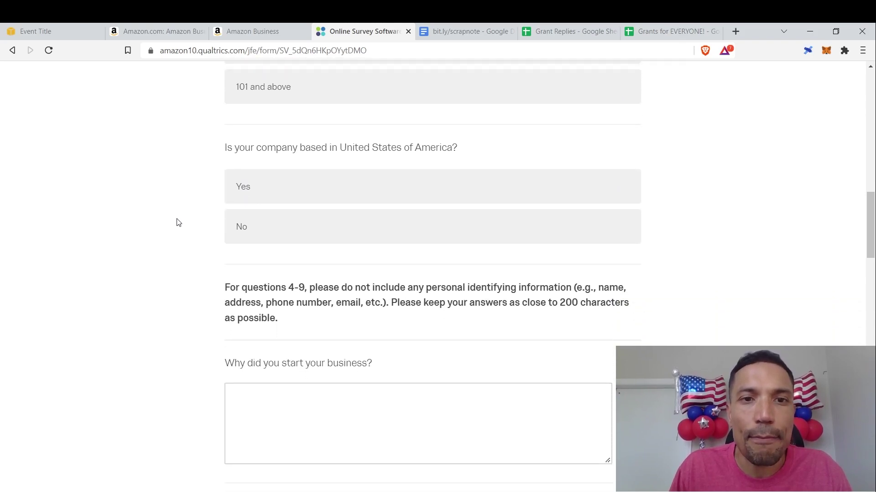
click(265, 190)
scroll(198, 247, down, 2)
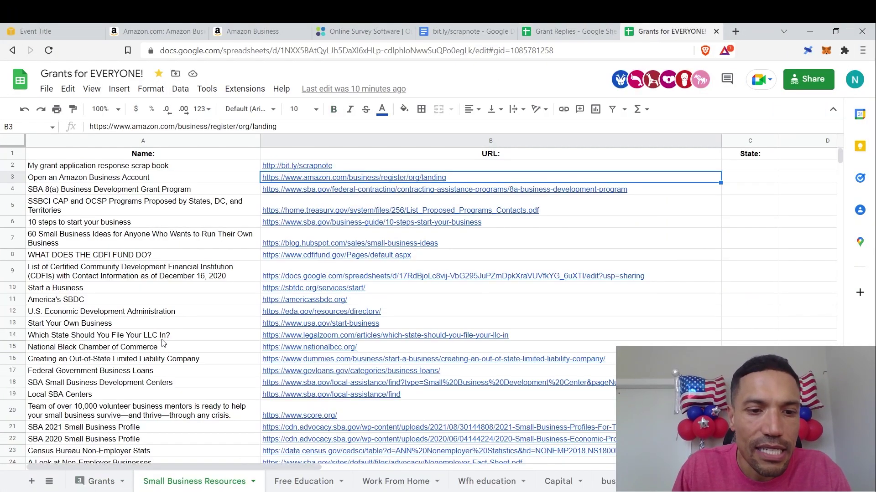
Step: Open the bit.ly/scrapnote grant response scrap book linked in row 2 of the resources list
click(21, 165)
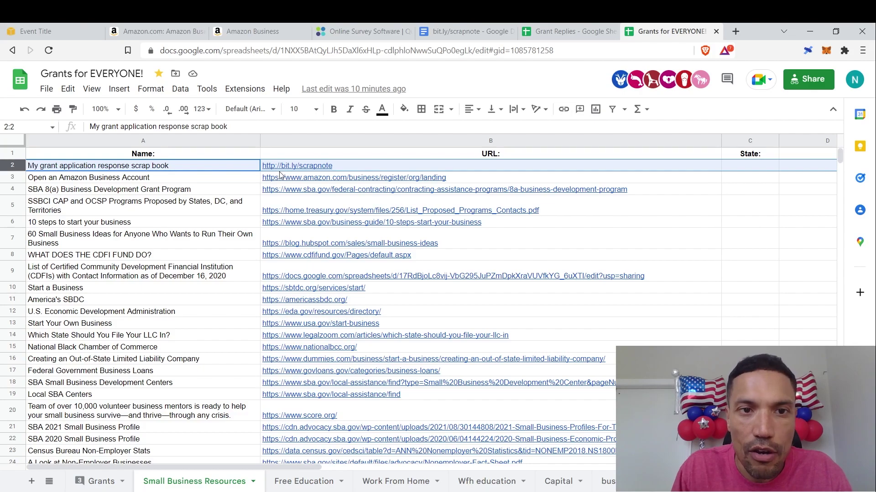
mouse_move(290, 170)
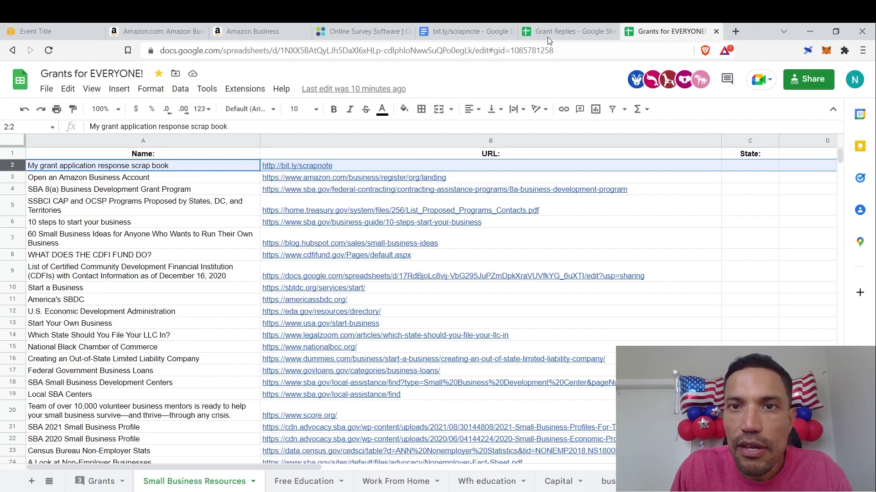
click(465, 31)
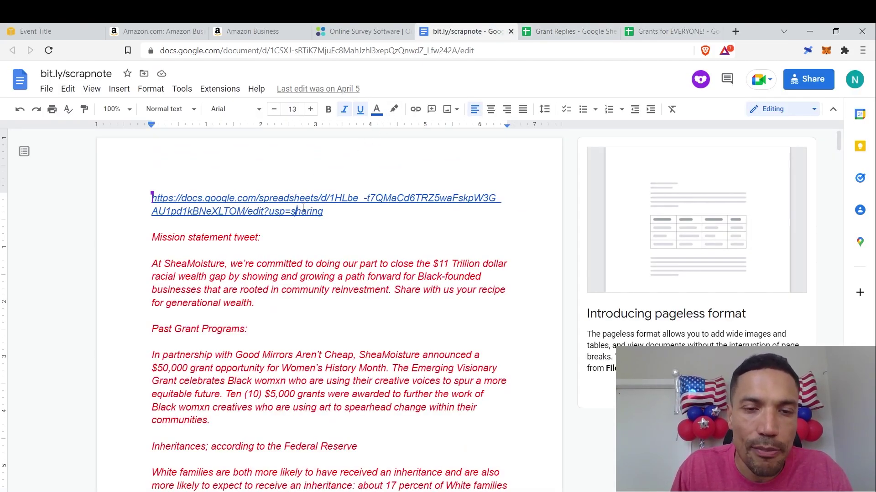
Step: Skim the scrap note document, then go back to the Grant Replies spreadsheet
double_click(294, 250)
key(Down)
key(Down)
key(Down)
key(Down)
key(Down)
key(Down)
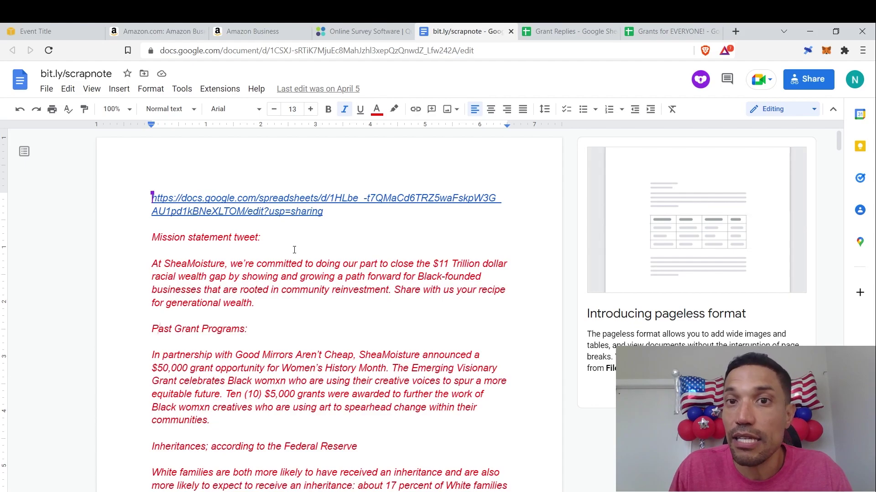
click(552, 32)
Step: Jump to A1, then browse the hello alice, venmo, shea and nav sheets, ending on hello alice
click(294, 345)
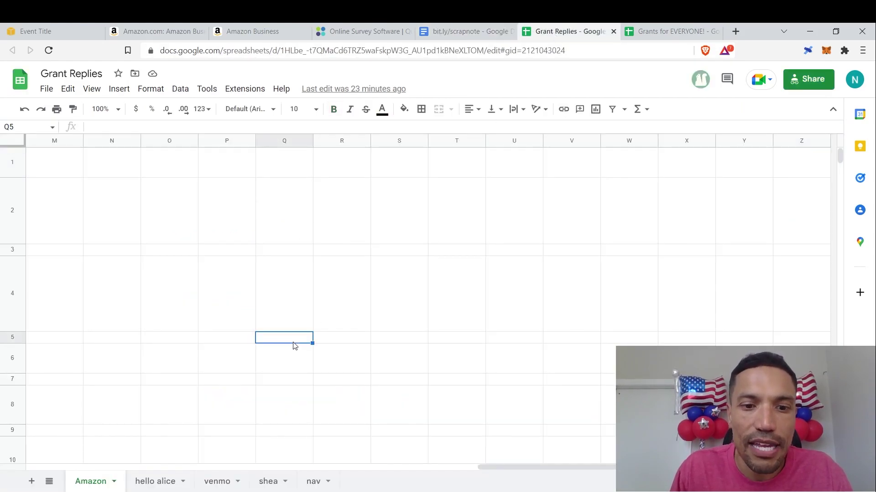
key(Left)
key(Left)
key(Left)
key(Left)
key(Left)
key(Left)
key(Left)
key(Left)
key(Left)
key(Left)
key(Left)
key(Left)
key(Left)
key(Left)
key(Left)
key(Left)
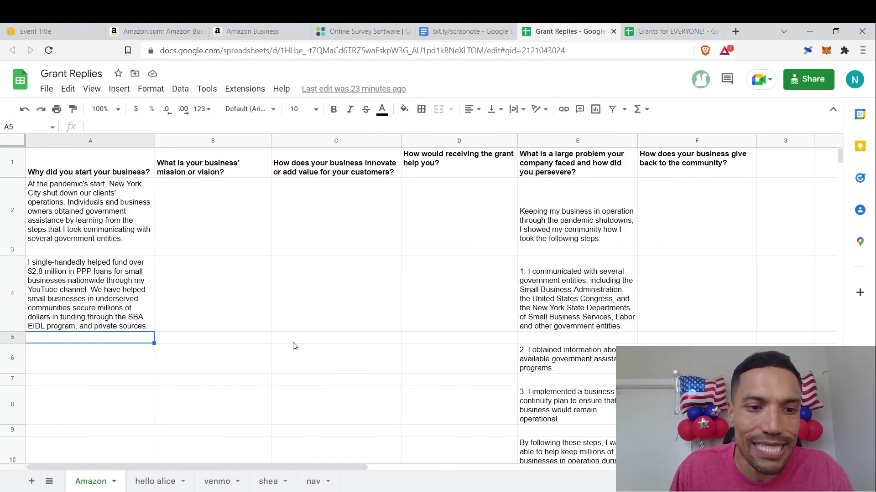
key(Up)
key(Up)
key(Up)
key(Up)
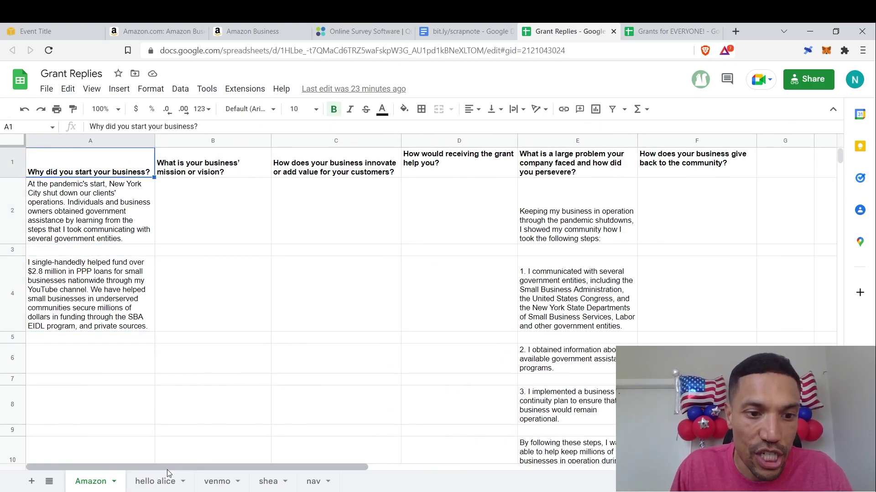
click(164, 481)
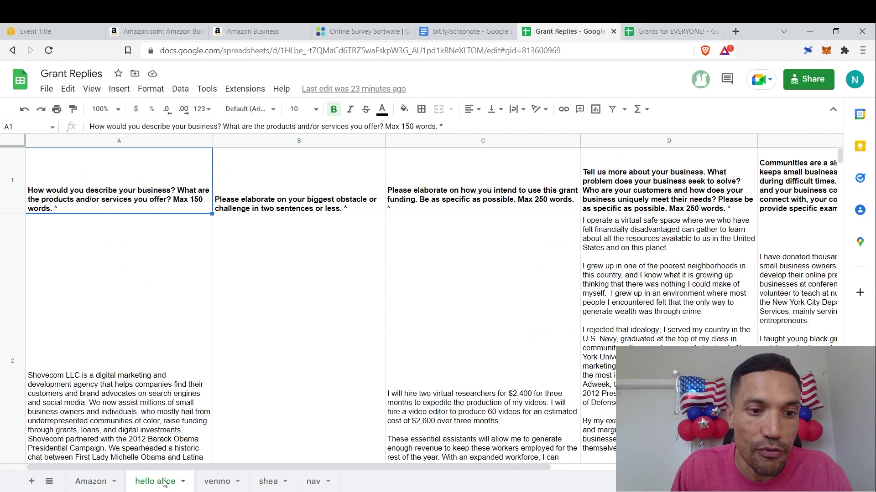
click(217, 487)
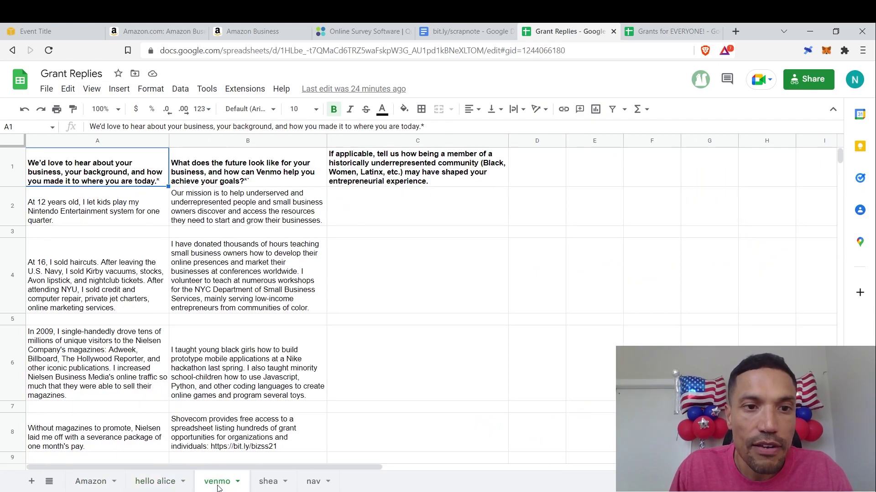
click(272, 484)
click(310, 485)
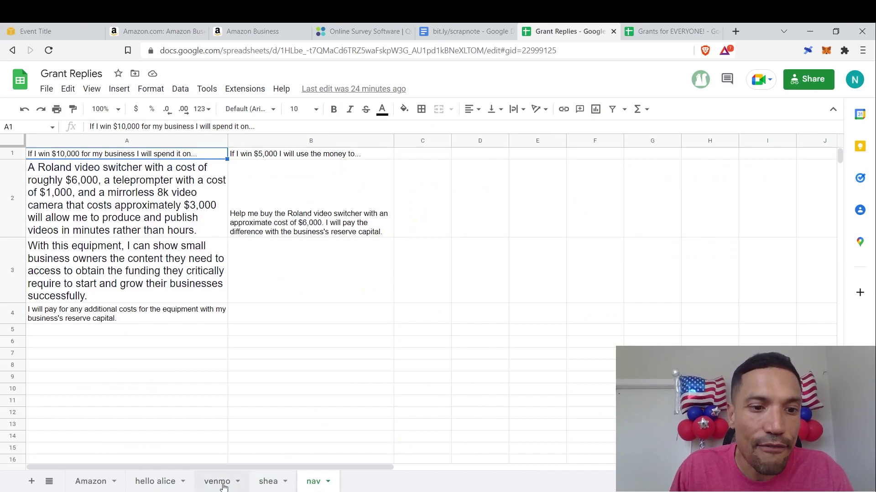
click(168, 483)
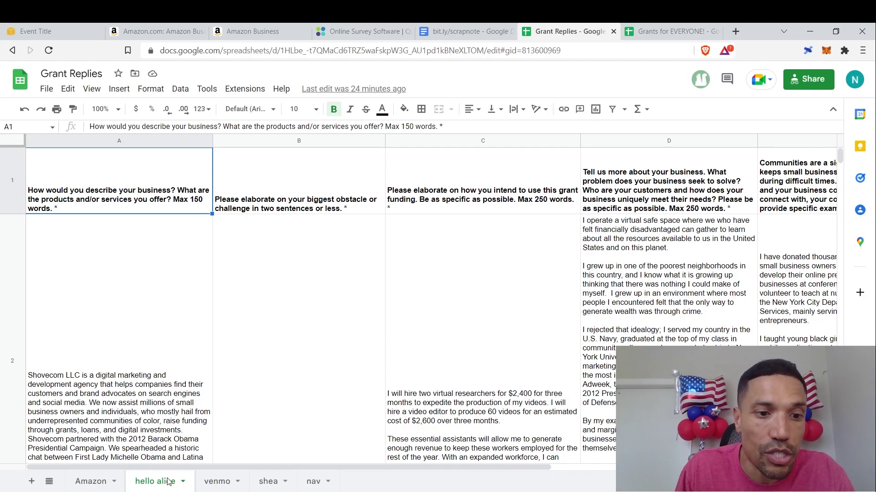
Step: Review the Amazon sheet's answers in columns A and E, settling on cell A2
click(93, 482)
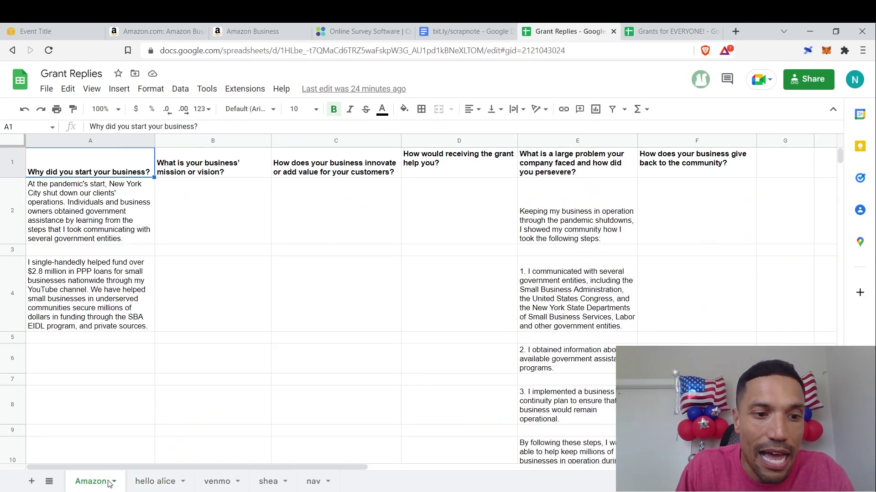
click(75, 206)
key(Down)
key(Down)
key(Down)
key(Up)
key(Up)
key(Up)
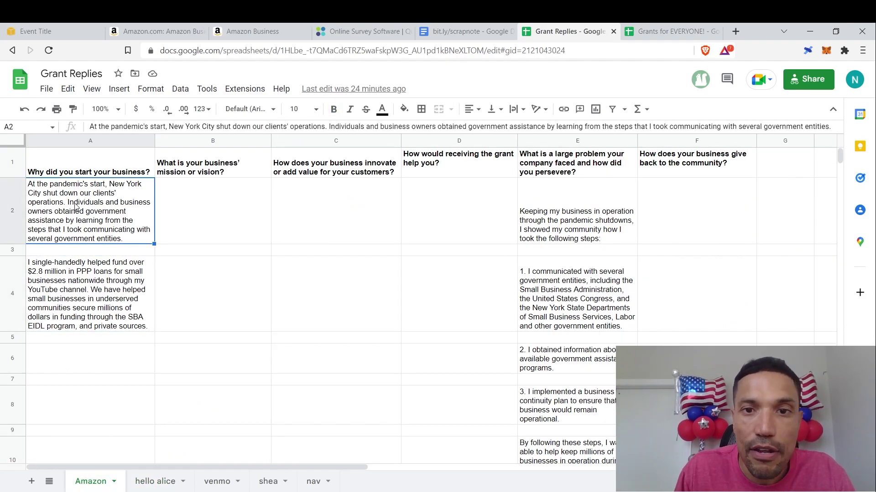
key(Right)
key(Right)
key(Right)
key(Right)
key(Down)
key(Down)
key(Down)
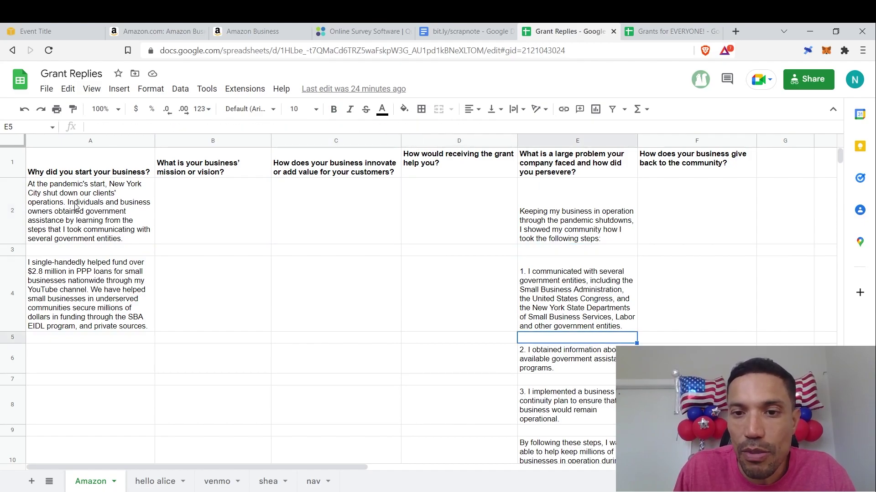
key(Up)
key(Up)
key(Up)
key(Left)
key(Left)
key(Left)
key(Left)
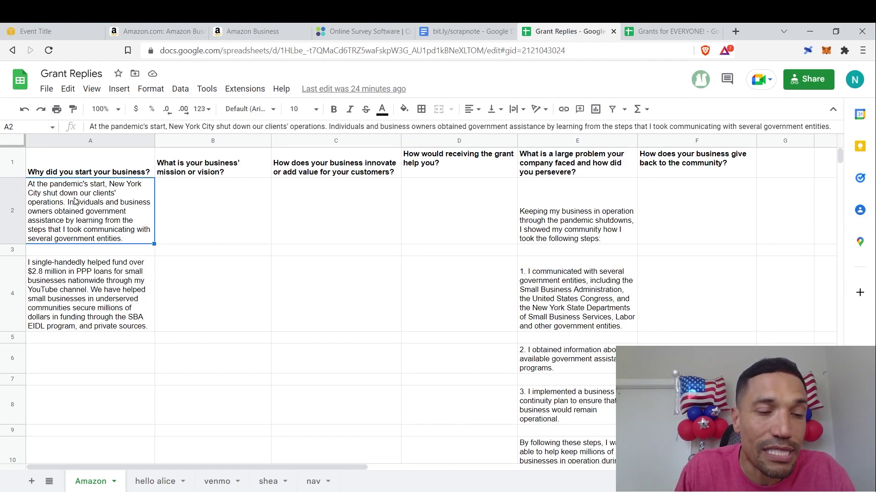
key(Down)
key(Down)
key(Up)
key(Up)
key(Up)
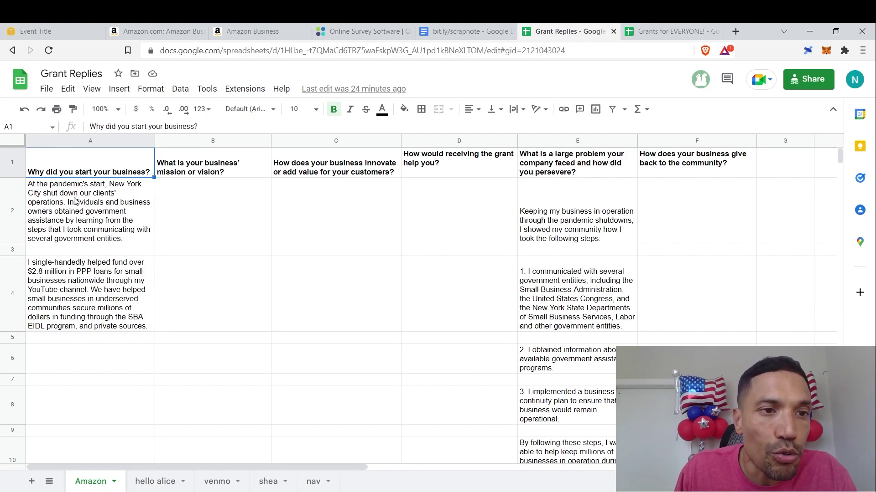
key(Down)
key(Up)
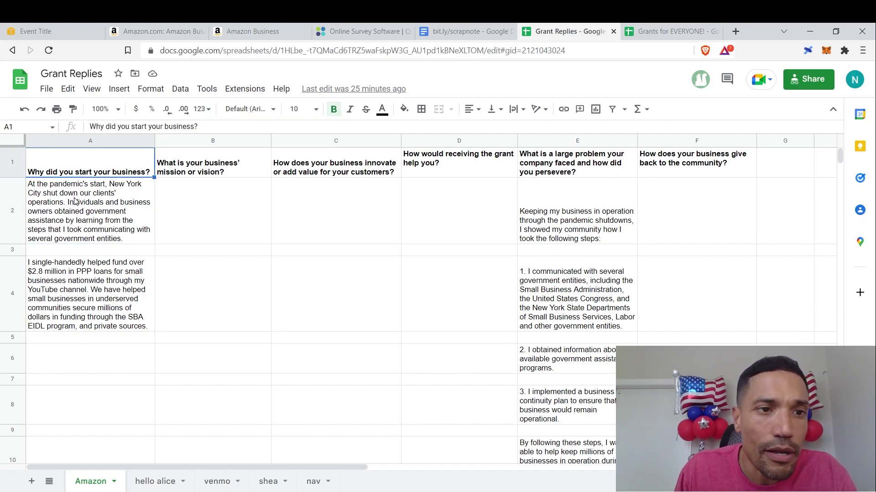
key(Down)
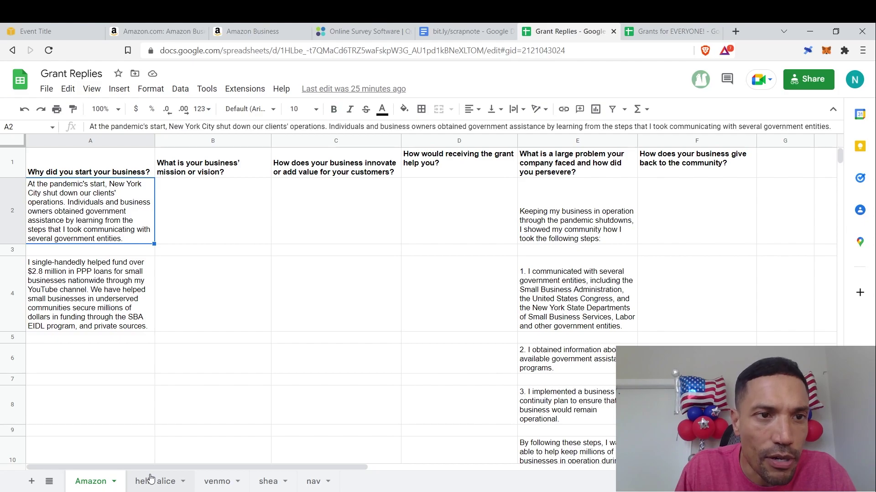
Step: Compare the hello alice and venmo answers, then copy A2:A4 from the Amazon sheet
click(148, 479)
key(Down)
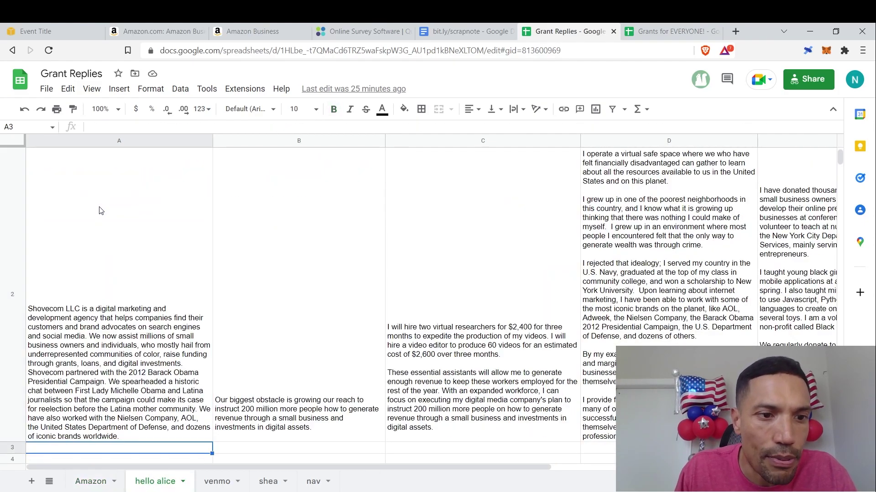
key(Up)
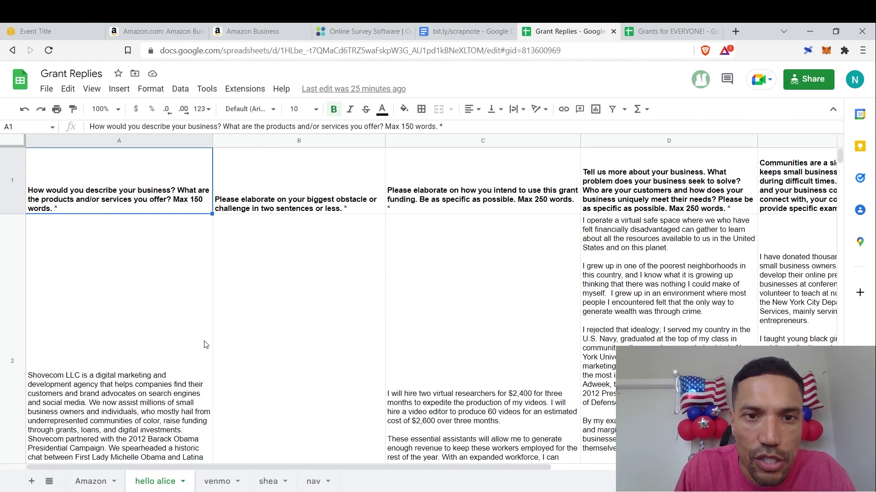
click(217, 481)
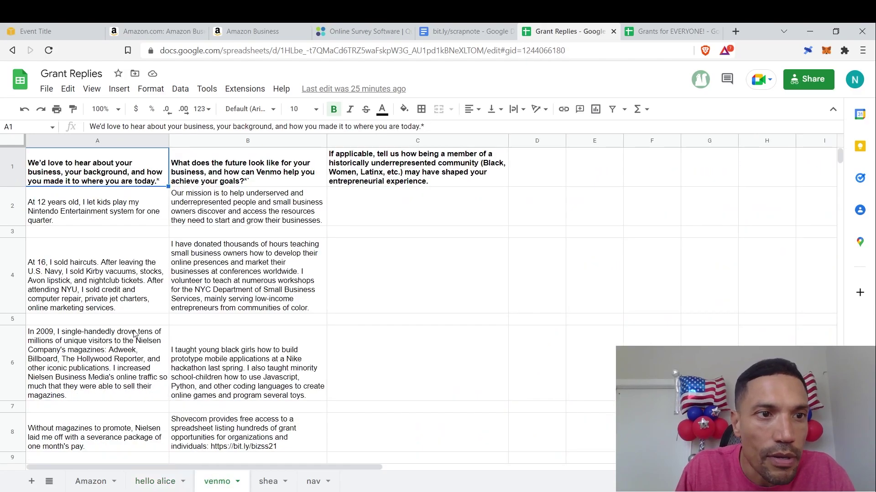
click(114, 285)
click(96, 176)
key(Down)
key(Down)
key(Down)
key(Down)
key(Down)
key(Down)
key(Down)
key(Down)
key(Down)
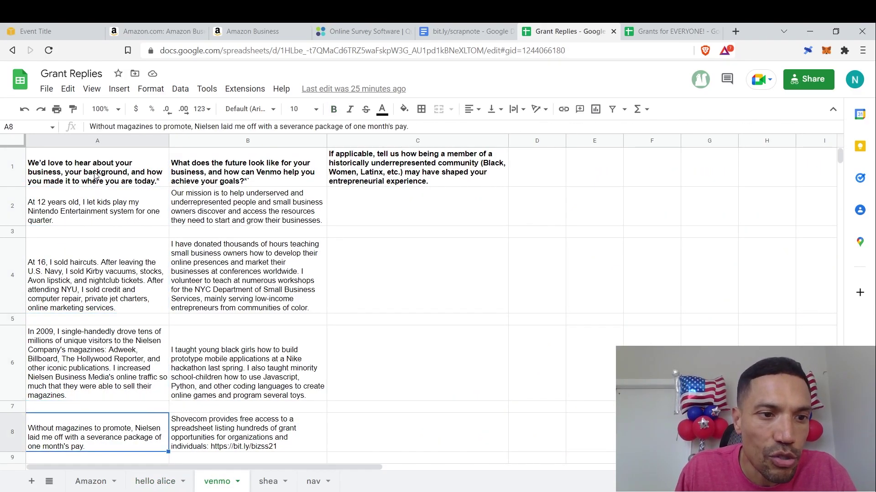
key(Down)
key(Down)
key(Down)
key(Down)
key(Down)
key(Down)
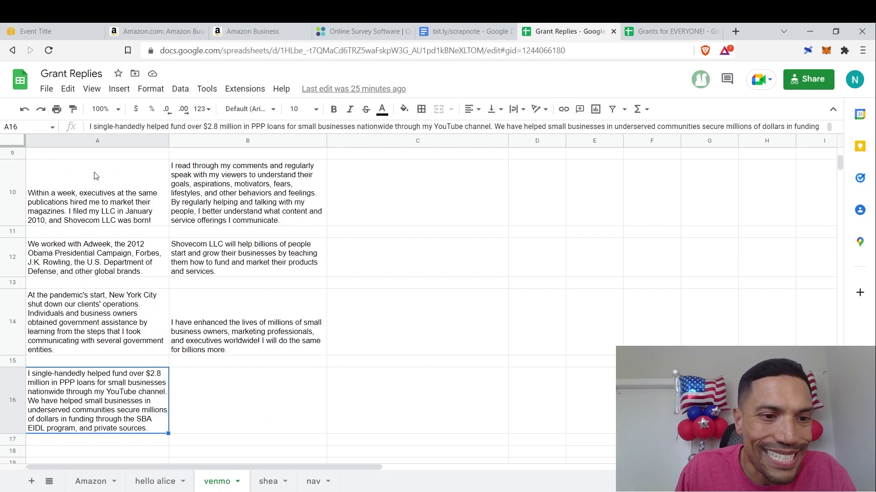
key(Up)
key(Up)
key(shift+Down)
key(shift+Down)
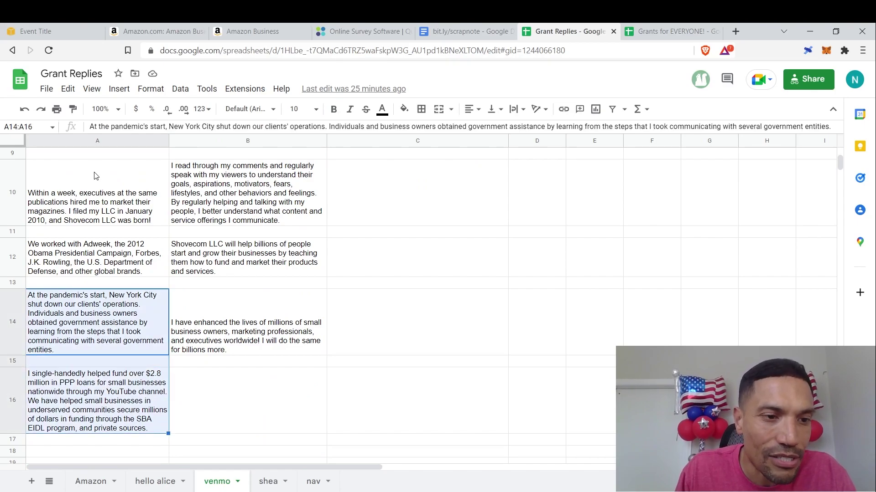
key(ctrl+Home)
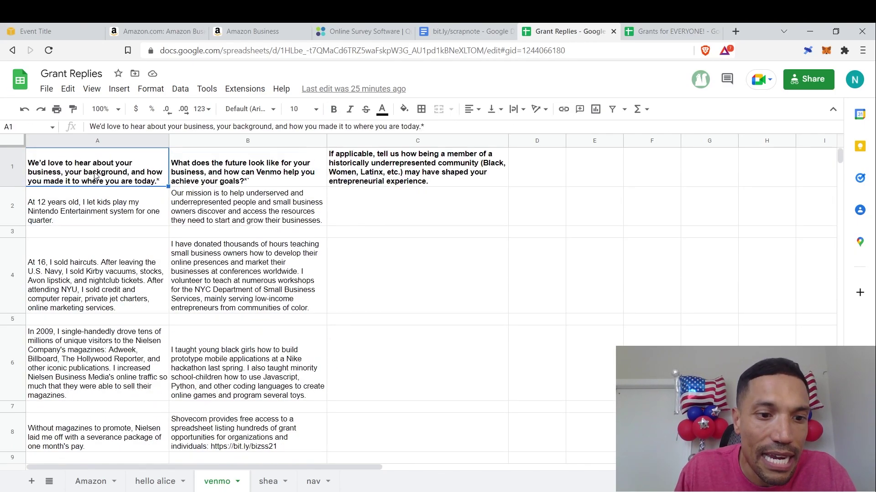
click(91, 482)
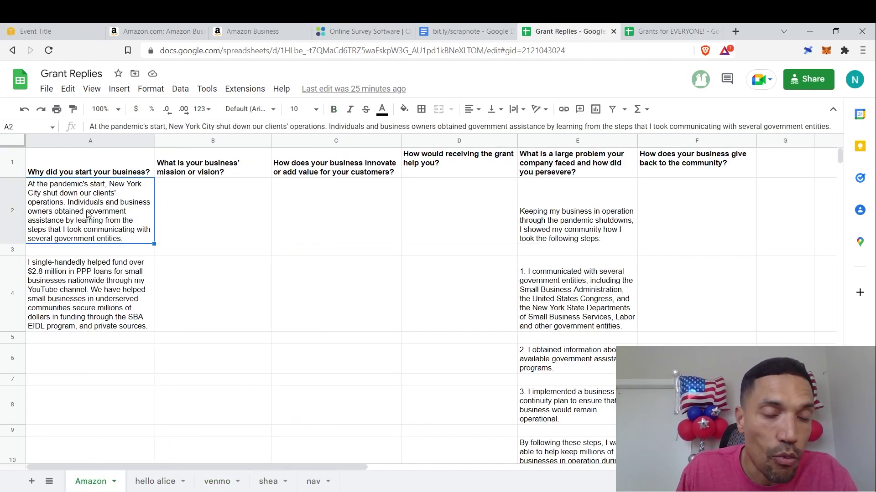
key(shift+Down)
key(shift+Down)
key(ctrl+c)
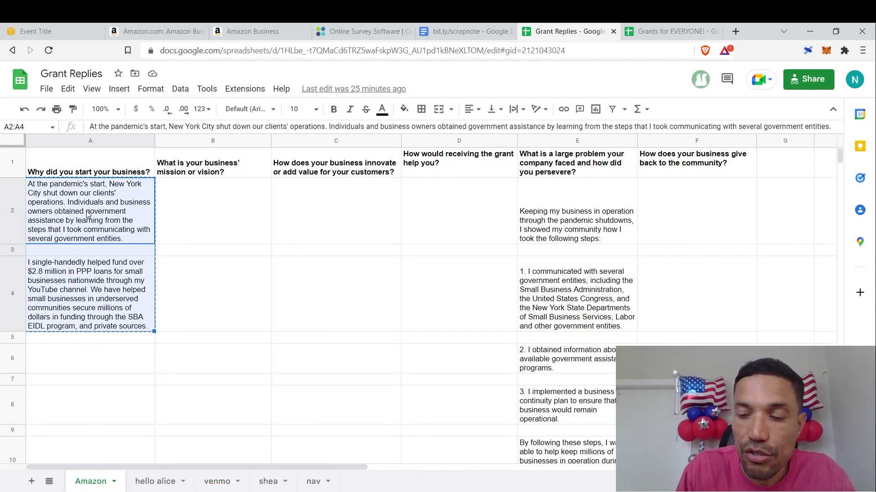
Step: Paste the pandemic shutdown and $2.8 million PPP loans reply into the first answer box
click(136, 29)
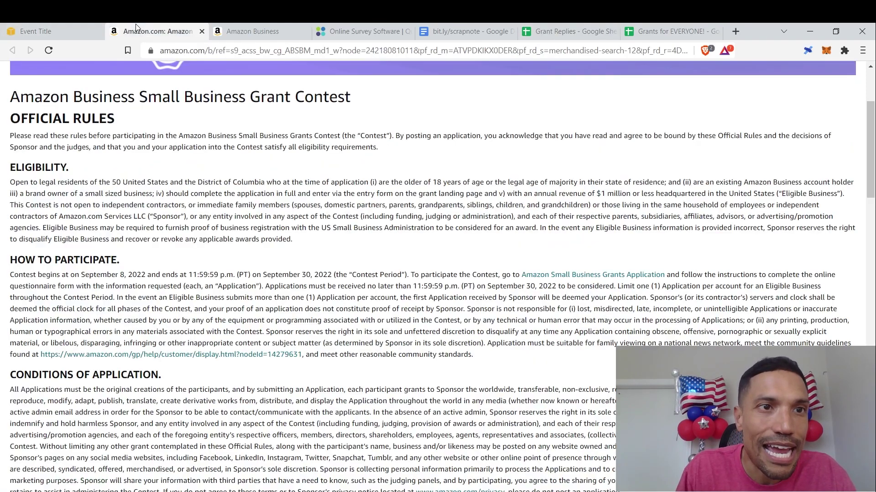
click(59, 26)
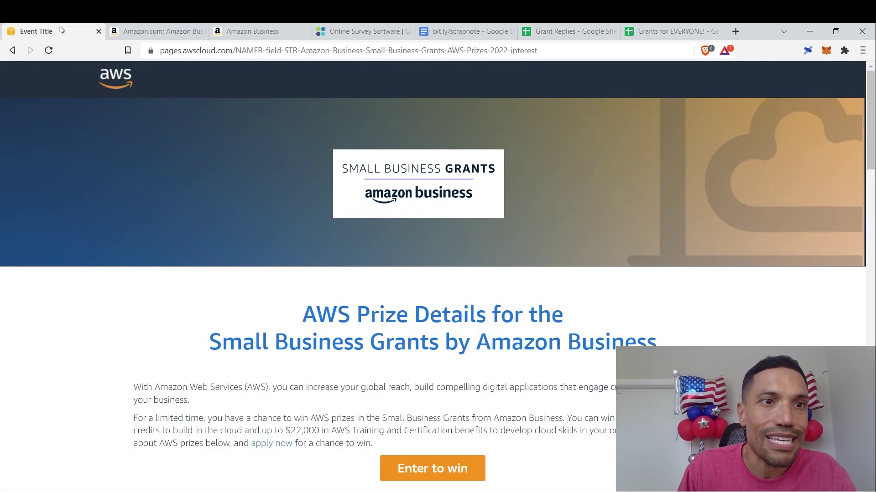
click(252, 25)
click(361, 31)
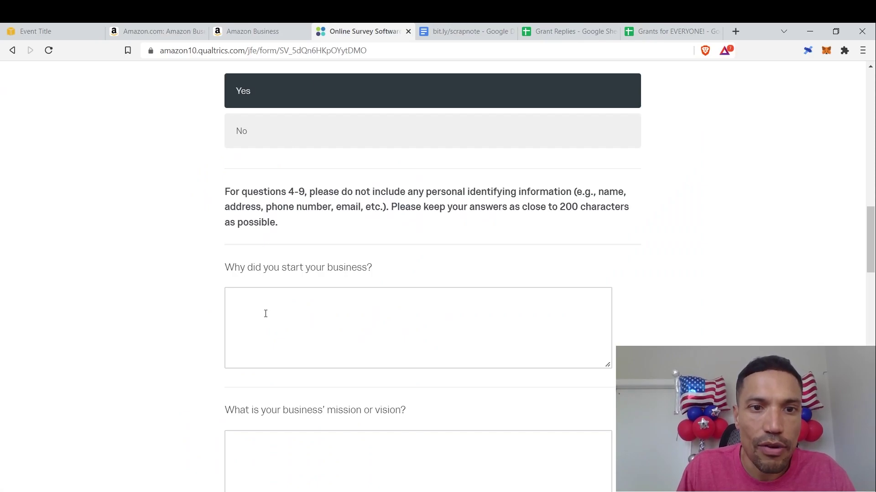
click(266, 314)
key(ctrl+v)
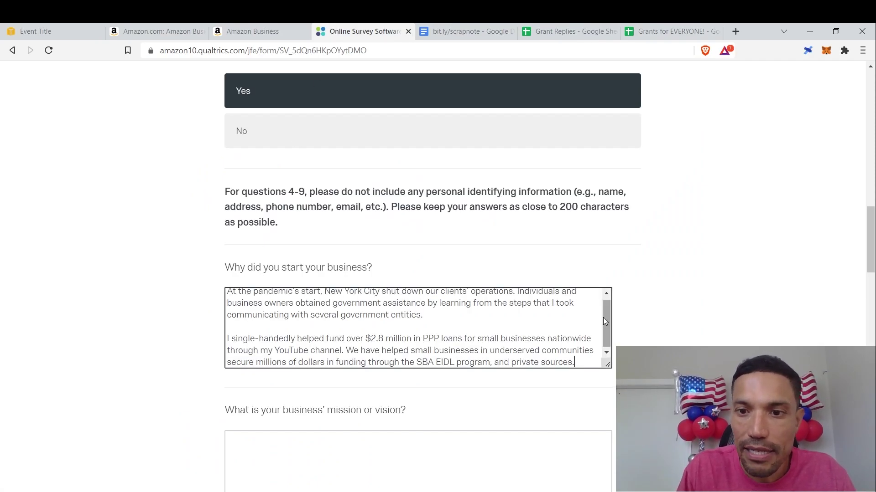
click(630, 331)
scroll(631, 332, down, 4)
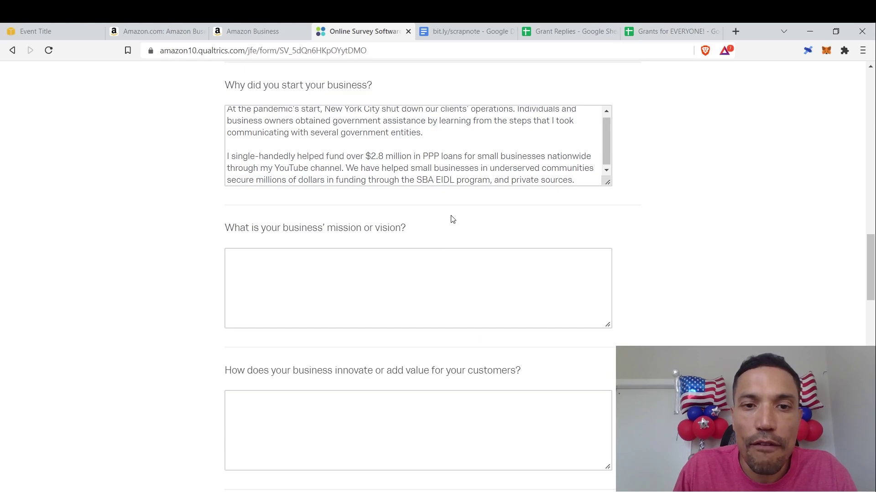
Step: Review the empty mission reply and the questions on the hello alice and venmo sheets
click(552, 32)
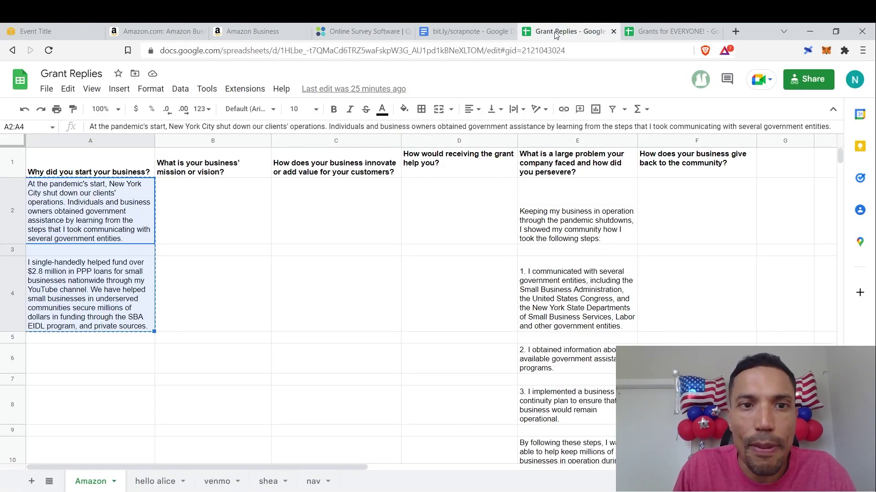
click(220, 214)
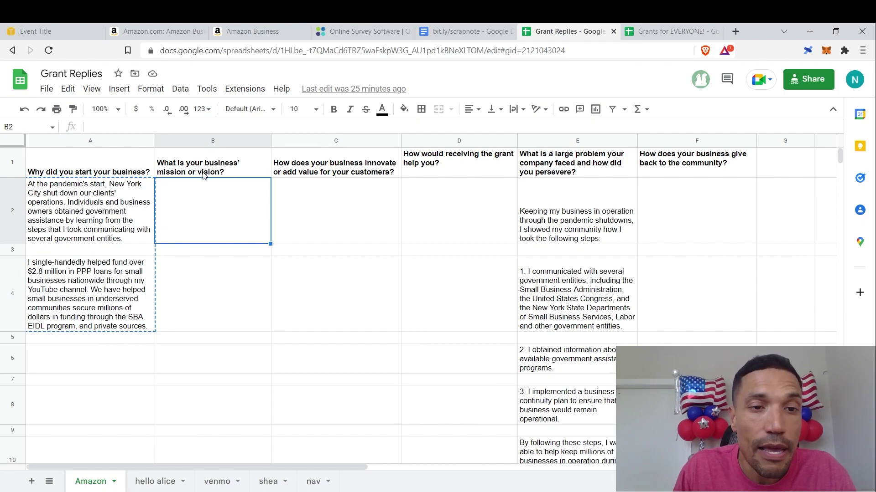
click(153, 480)
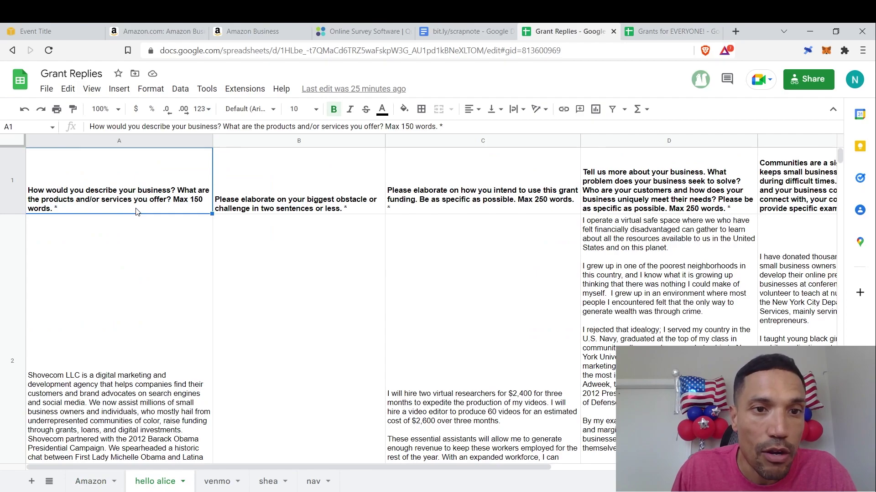
key(Right)
key(Right)
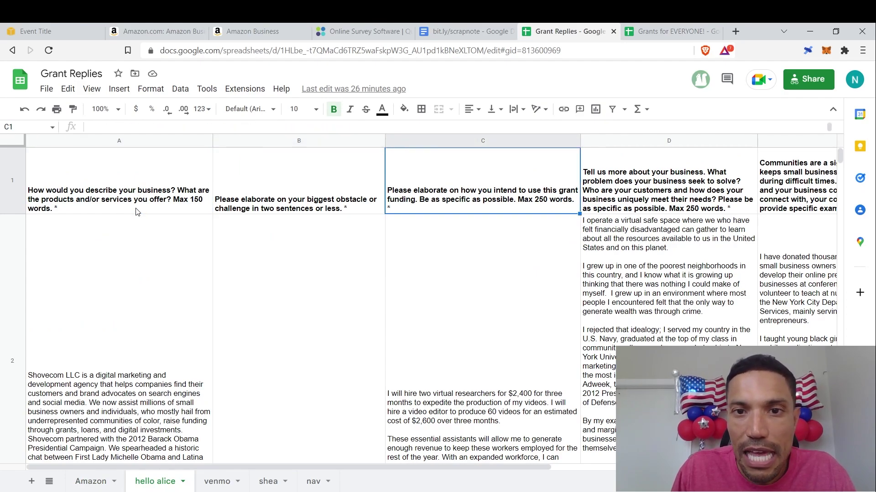
key(Right)
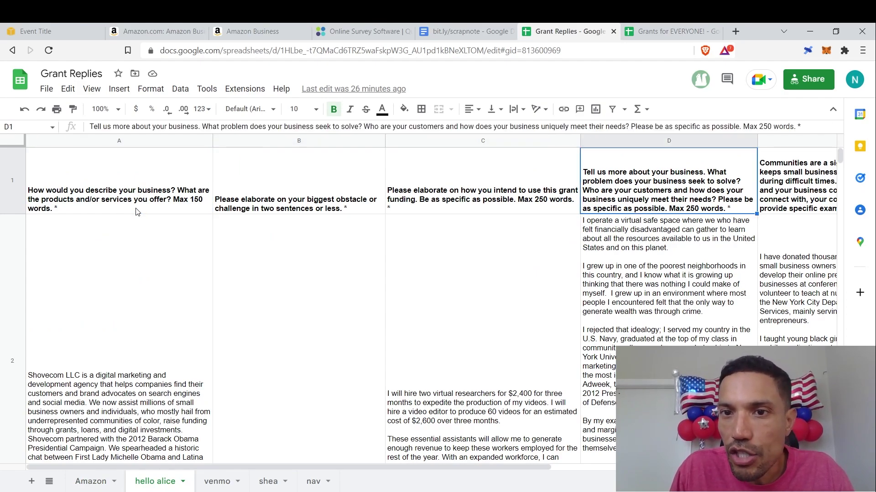
key(Right)
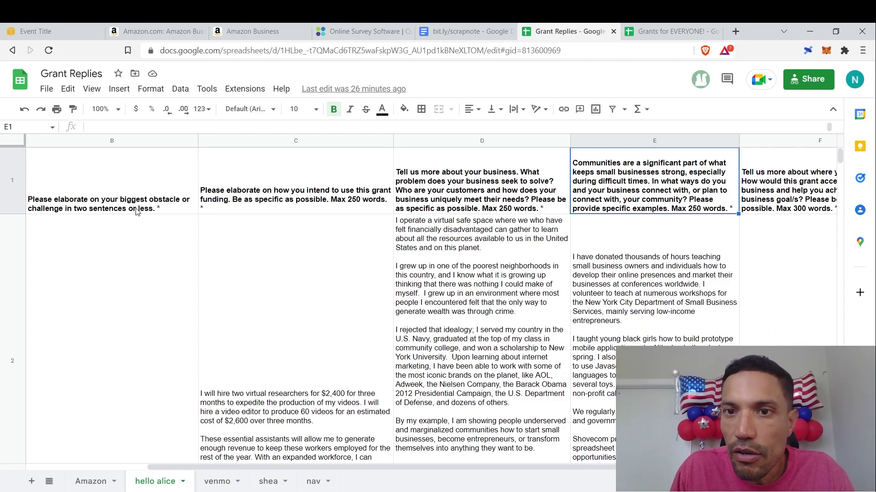
key(Right)
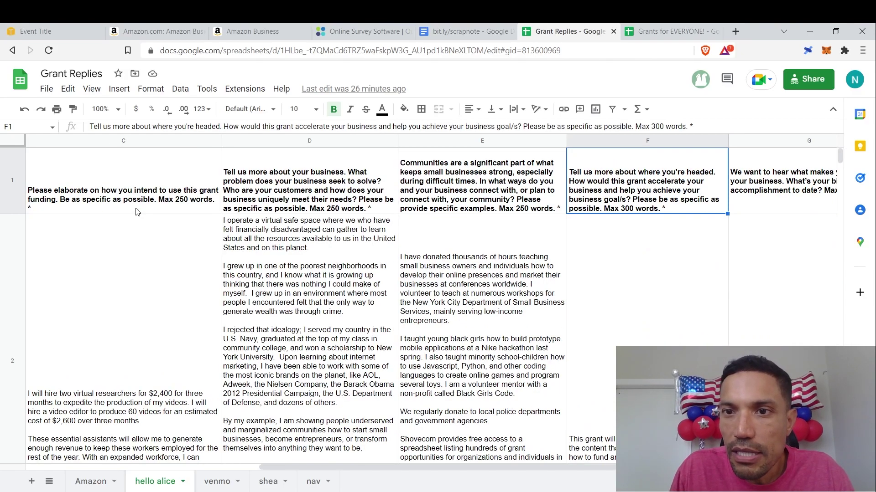
key(Right)
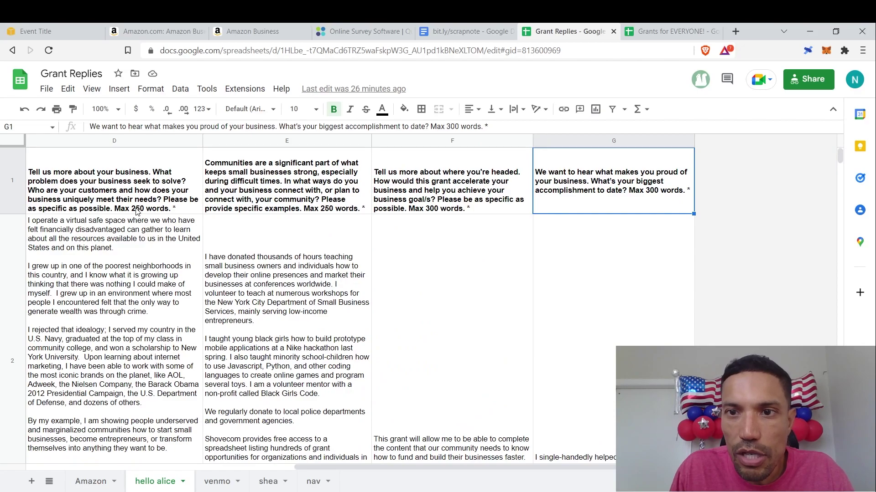
click(213, 481)
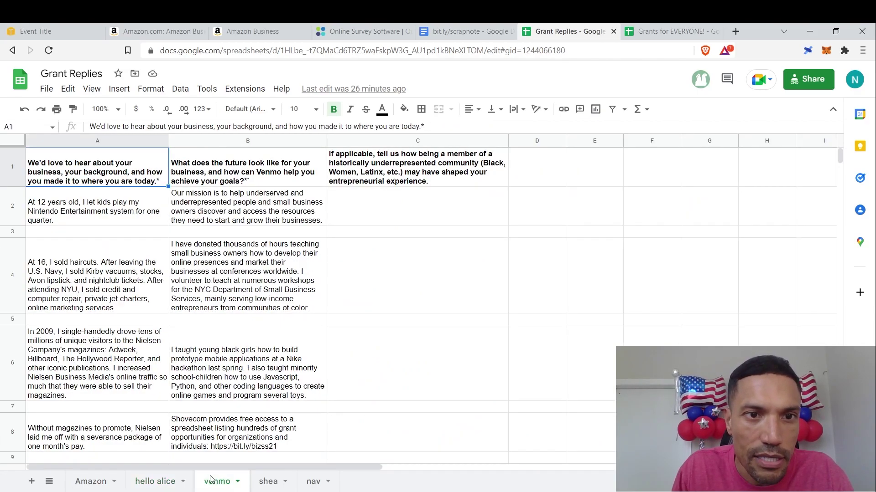
click(224, 173)
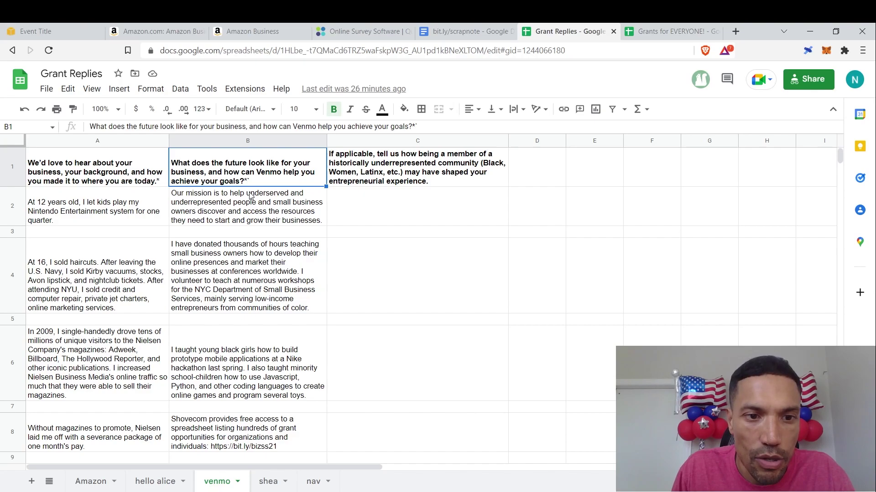
Step: Copy the shea sheet's brand-purpose answers in B2 to B12
click(267, 481)
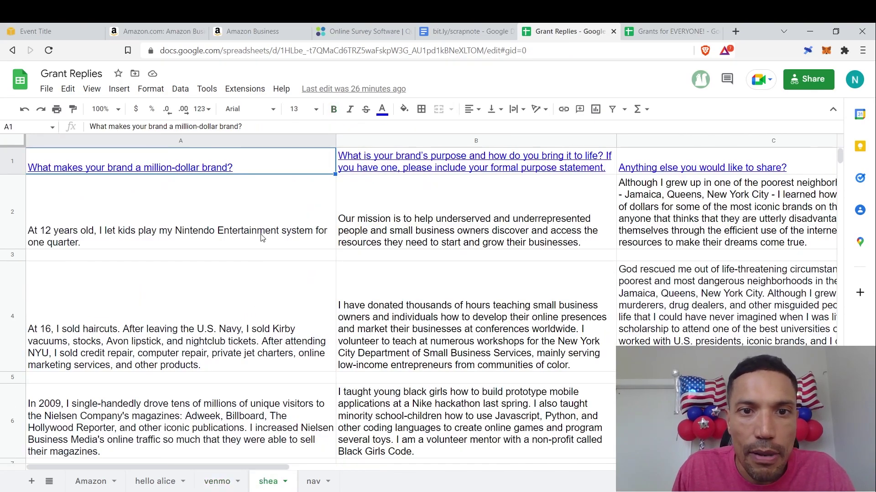
key(Right)
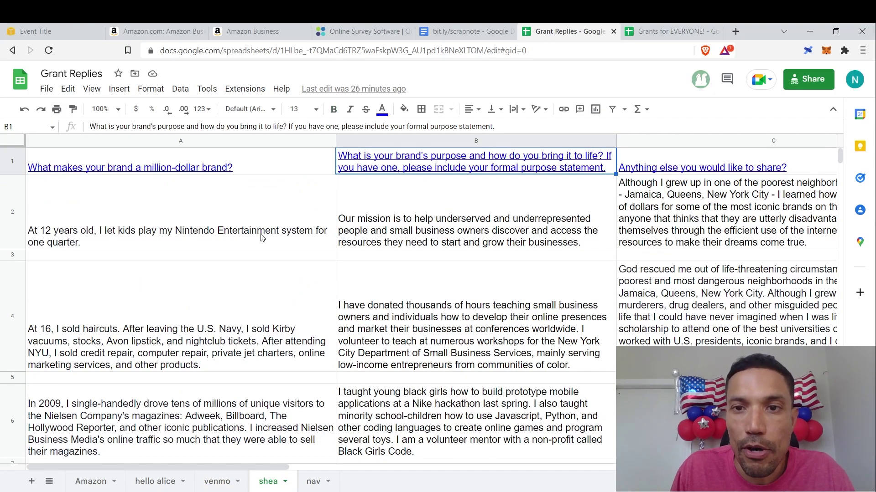
key(Down)
key(shift+Down)
key(shift+Down)
key(shift+Down)
key(shift+Down)
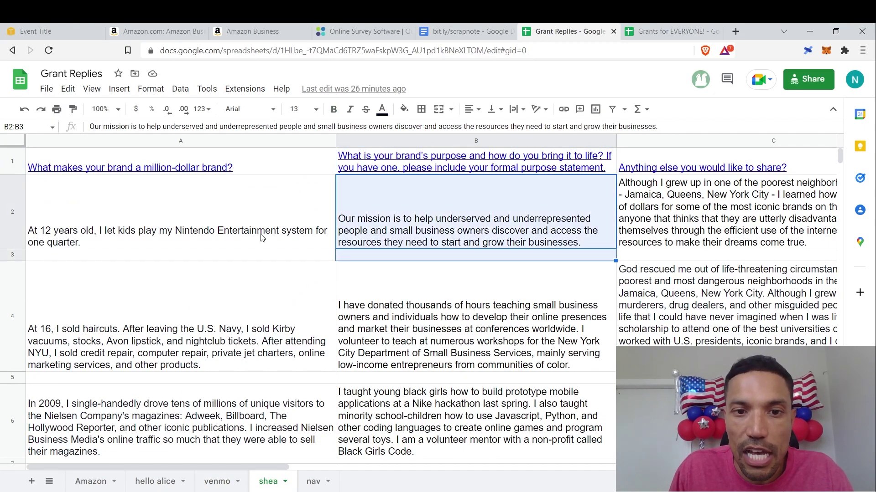
key(shift+Down)
key(shift+Down)
key(shift+Down)
key(shift+Down)
key(shift+Down)
key(shift+Down)
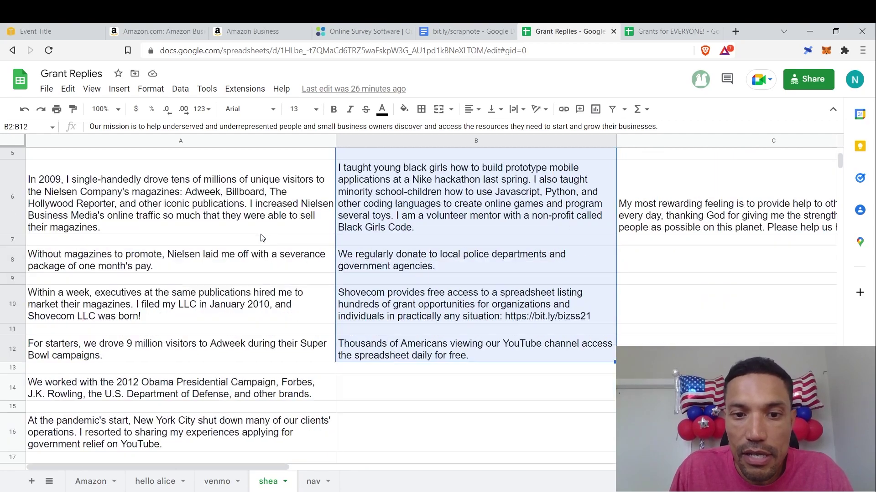
key(ctrl+c)
scroll(262, 237, up, 4)
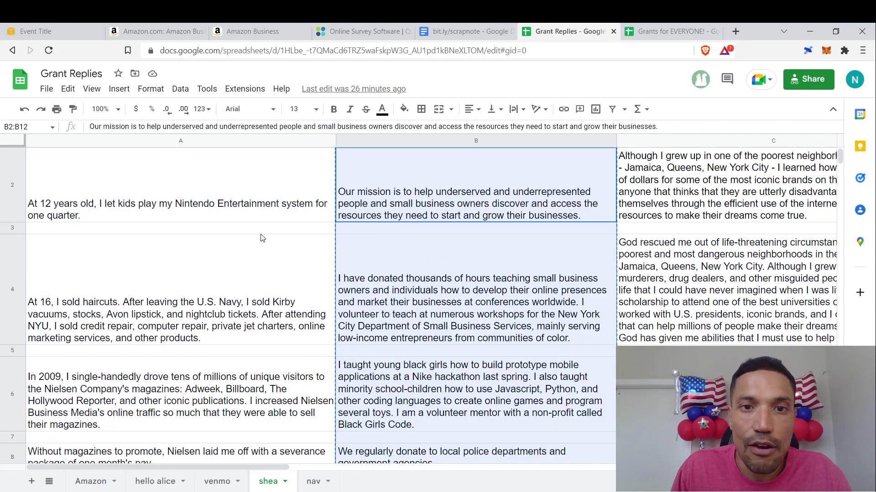
Step: Paste the shea brand-purpose replies into the Qualtrics mission-or-vision answer box
click(438, 31)
click(385, 30)
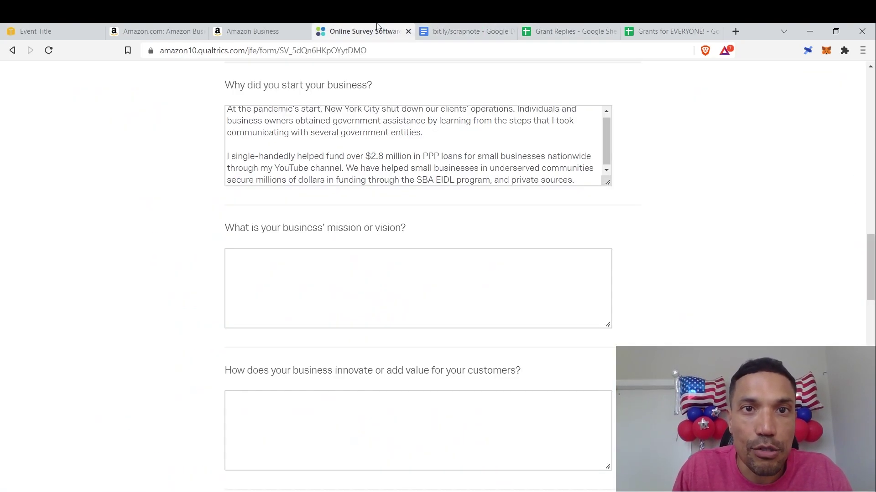
click(331, 263)
key(ctrl+v)
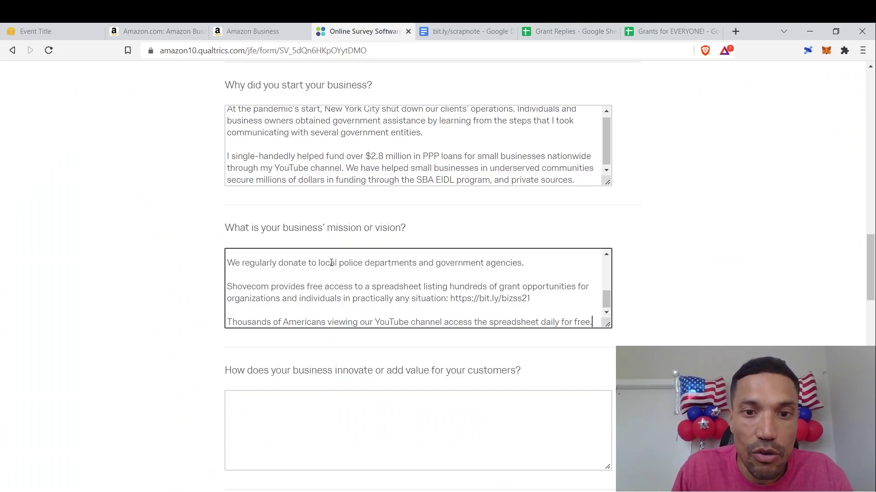
click(636, 331)
scroll(636, 330, down, 5)
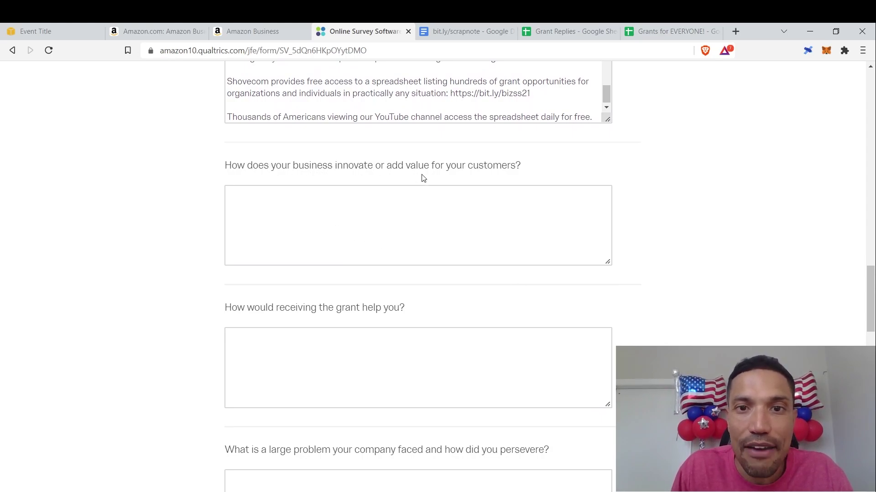
Step: Paste the multi-paragraph mission text into cell B2 of the Amazon sheet
click(556, 29)
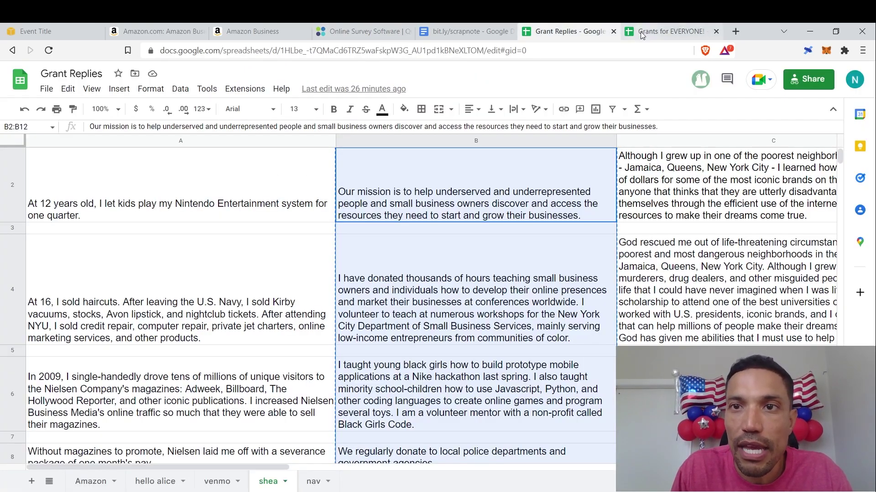
click(640, 33)
click(586, 31)
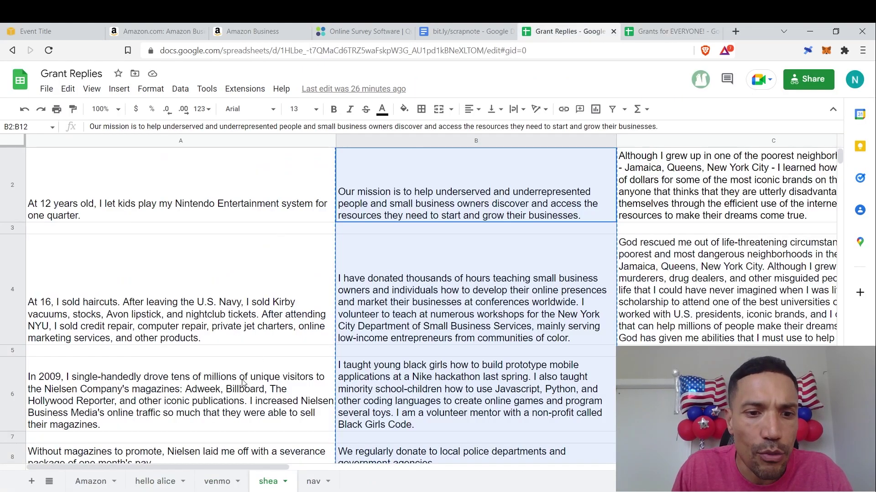
click(93, 478)
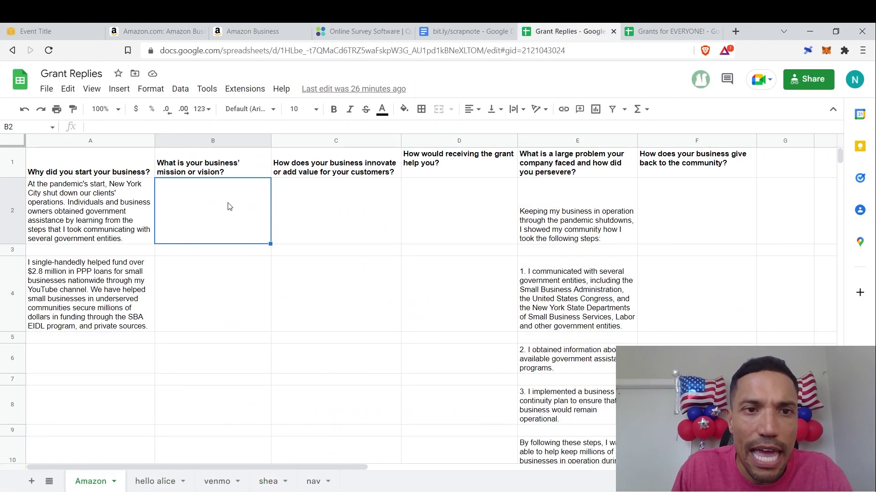
double_click(230, 206)
key(ctrl+v)
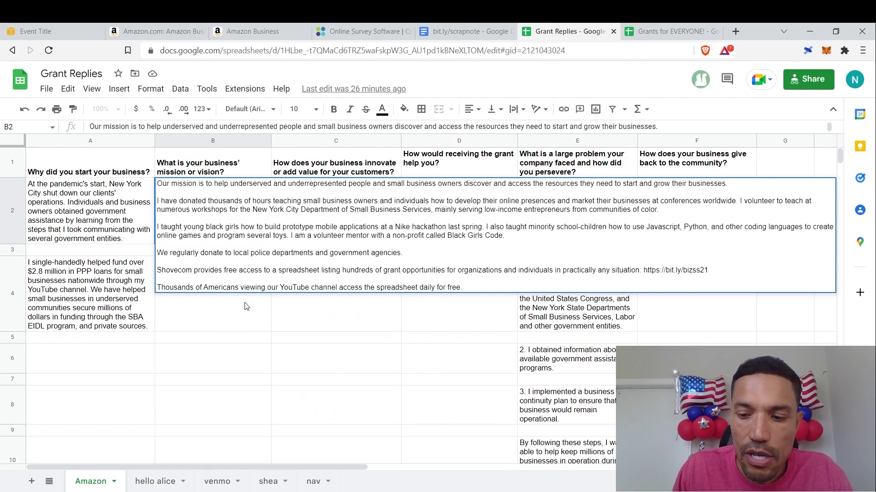
key(Return)
Step: Check the innovation question in C1 and its still-empty answer cell C2
key(Up)
key(Up)
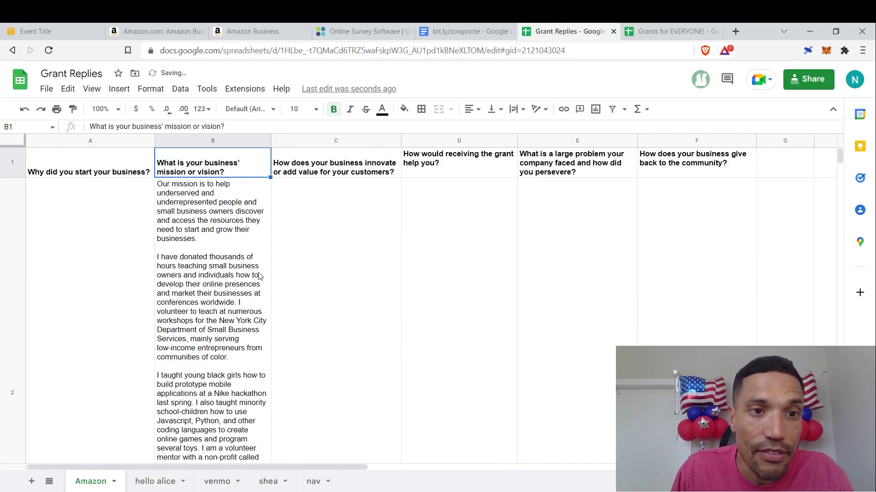
key(Right)
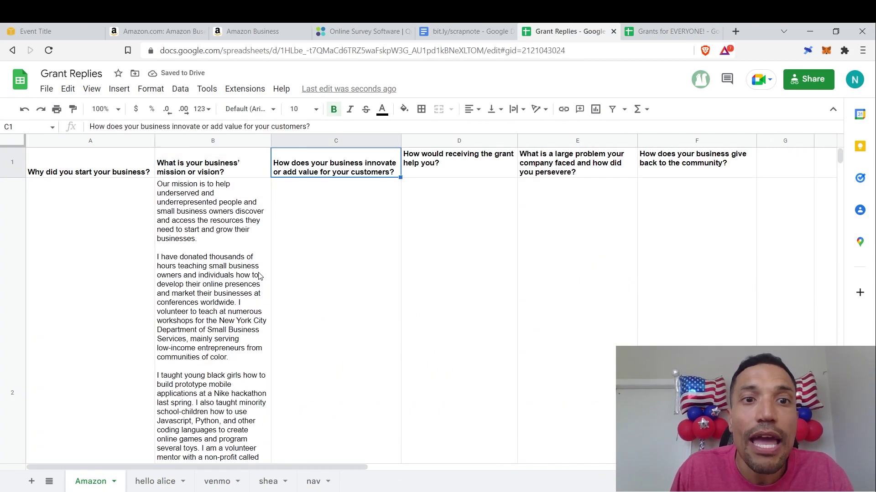
key(Down)
key(Up)
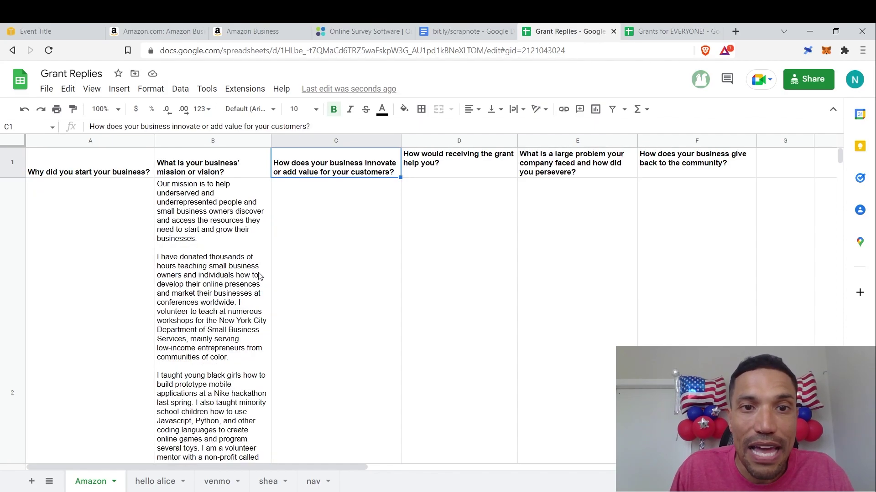
Step: Locate the hello alice sheet's business-description answer in D2
click(171, 482)
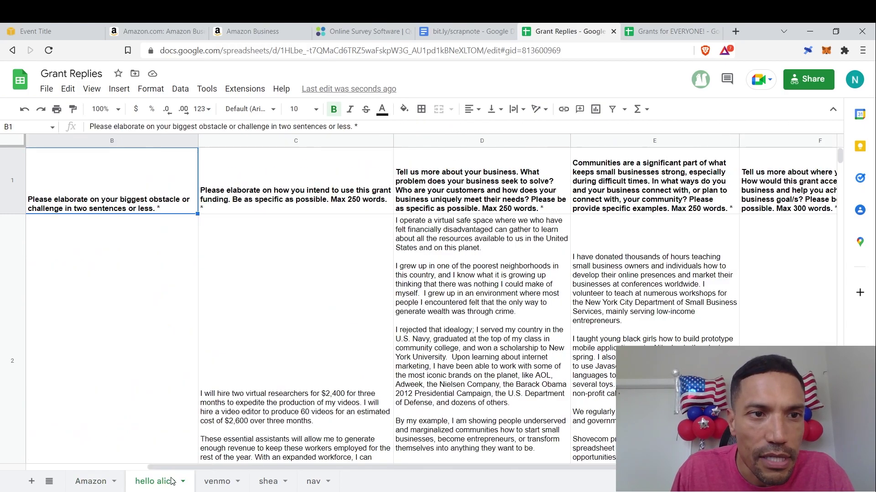
key(Right)
key(Right)
key(Right)
key(Left)
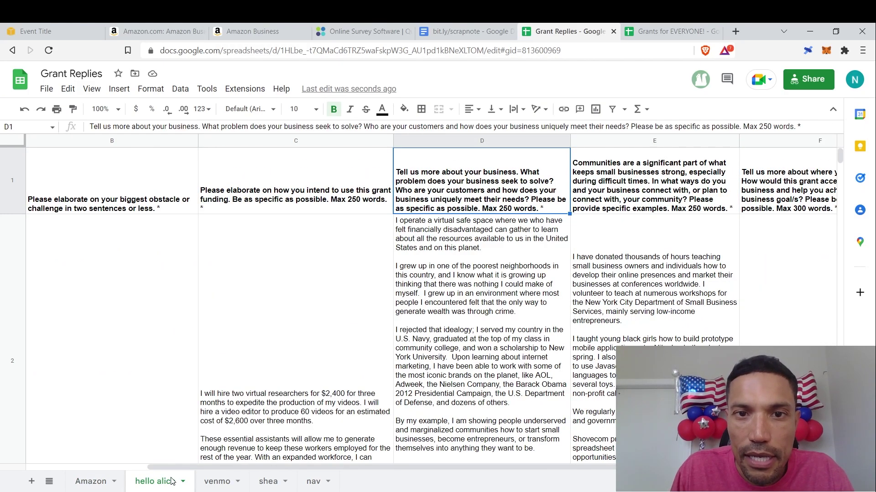
key(Down)
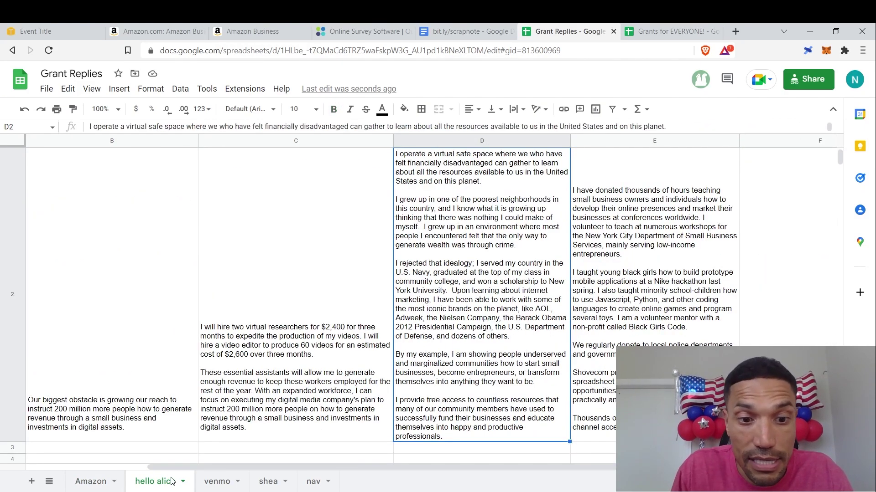
Step: Look through the venmo, shea and nav sheets' questions and answers
click(217, 482)
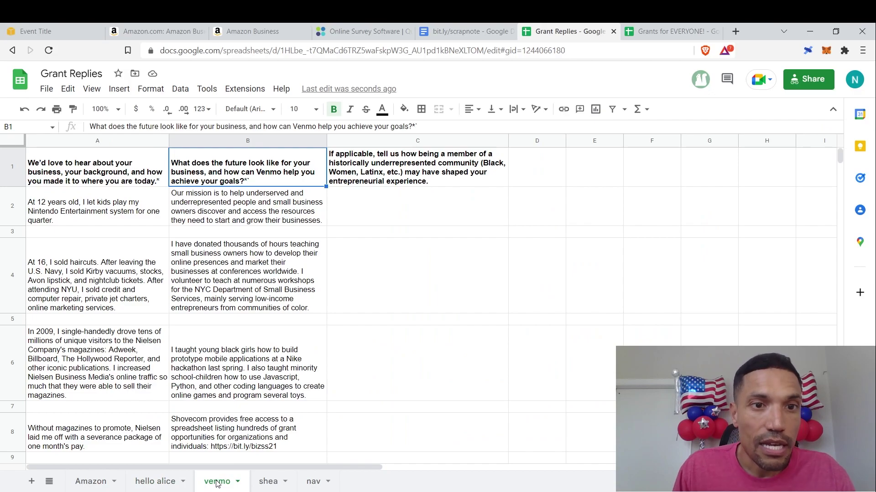
click(246, 294)
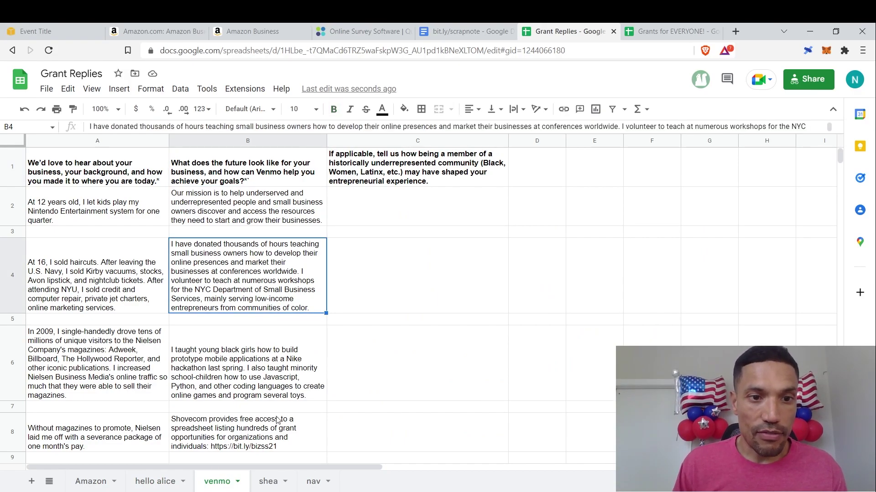
click(270, 479)
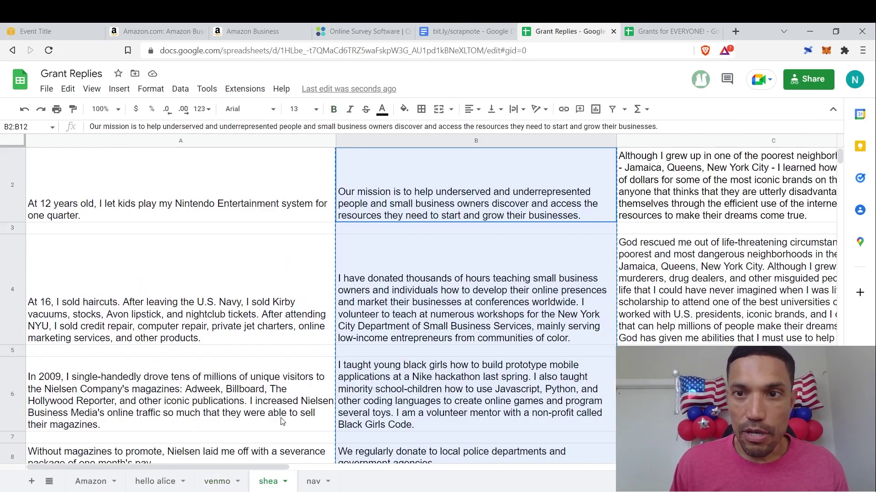
key(Up)
key(Left)
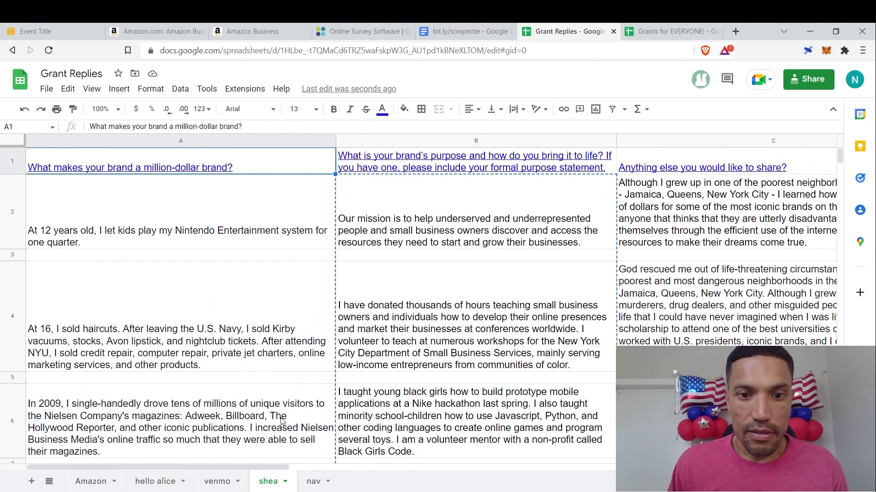
click(317, 483)
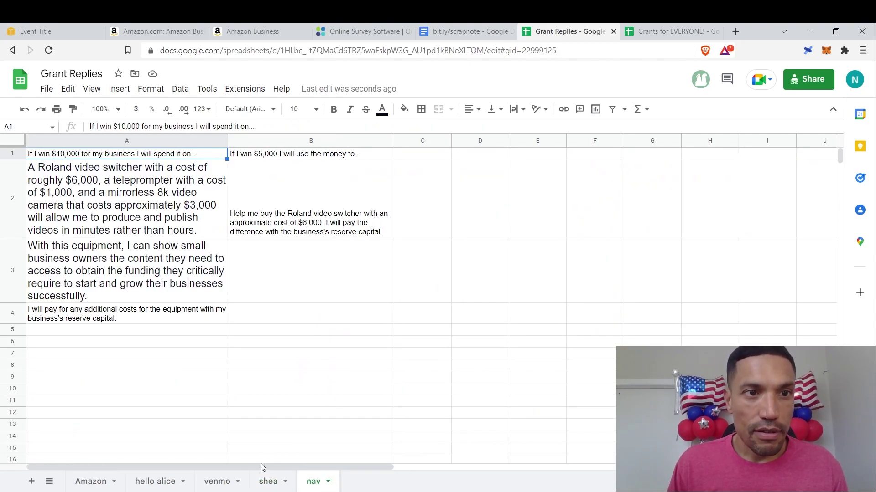
click(219, 483)
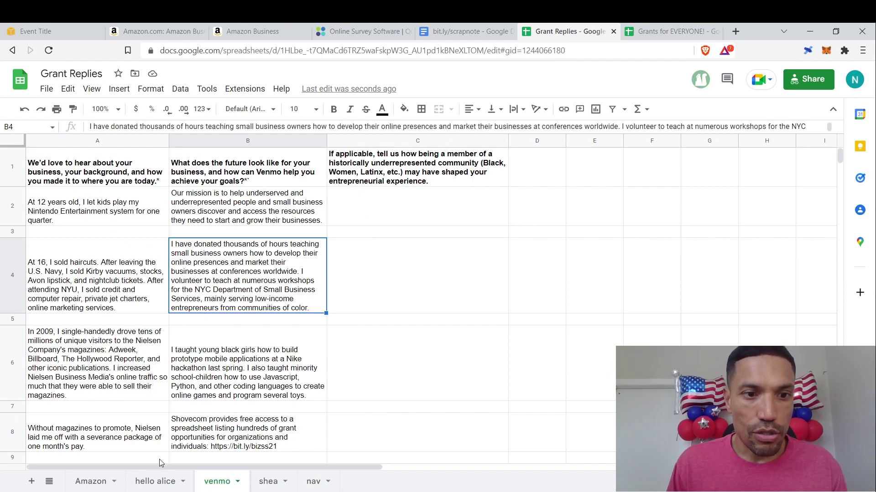
Step: Copy hello alice's D2 business description and return to the Amazon sheet
click(155, 482)
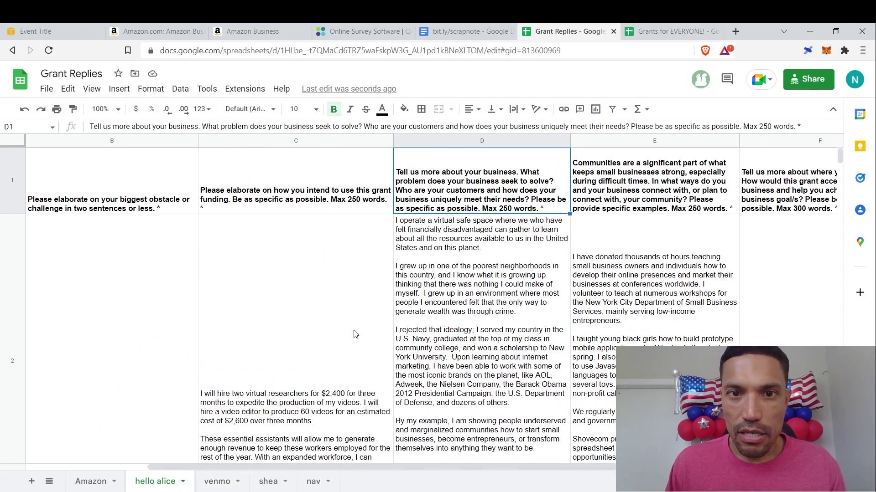
key(Down)
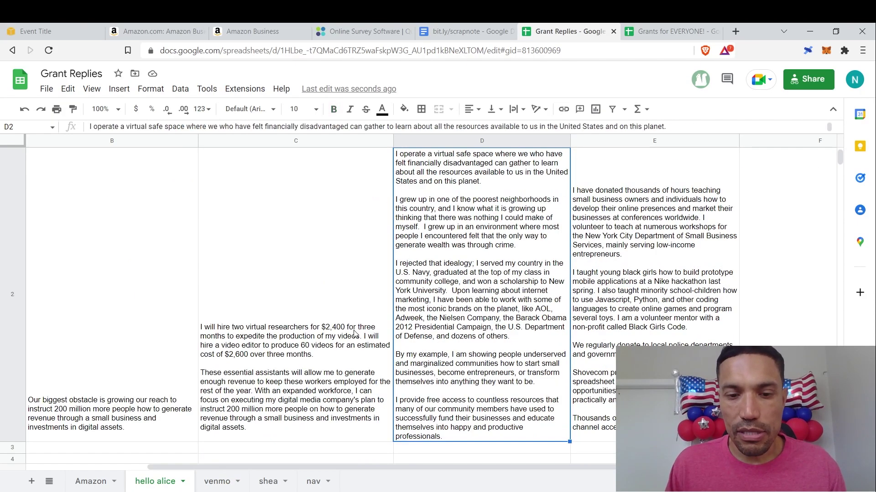
click(98, 480)
Step: Paste the business description into C2 and change 'felt' to 'been' in its first line
click(356, 270)
key(ctrl+v)
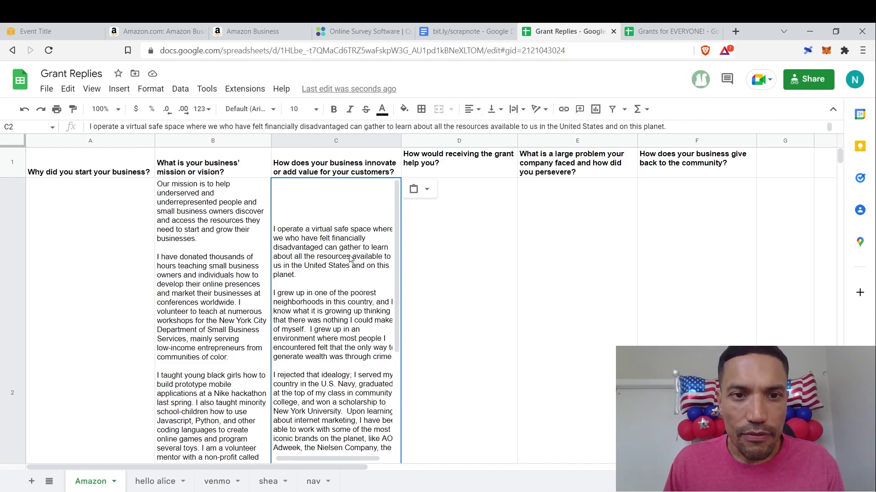
triple_click(350, 259)
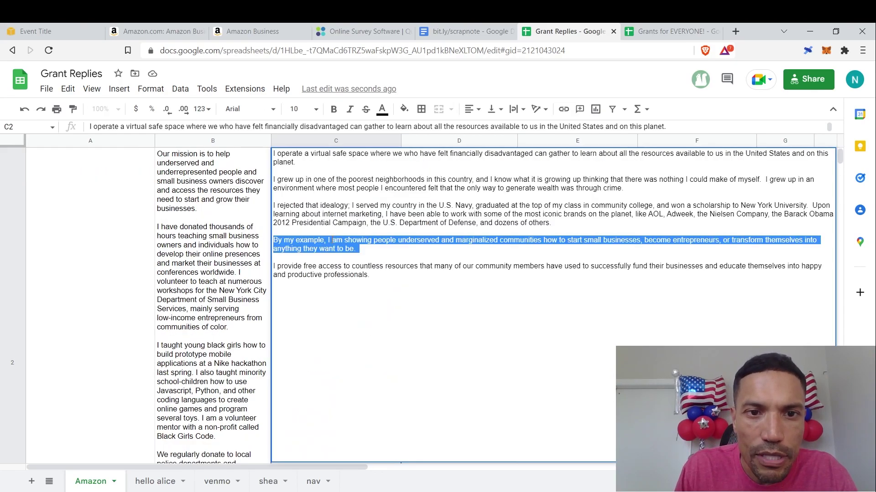
click(347, 155)
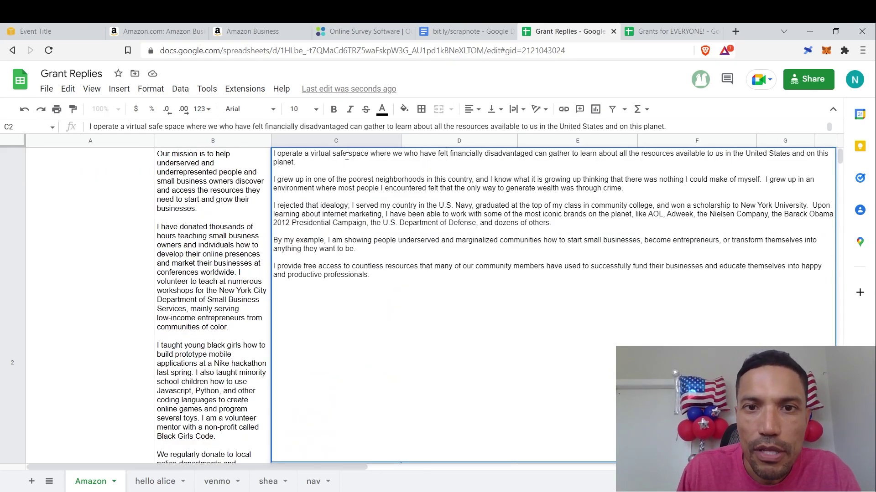
key(BackSpace)
key(BackSpace)
key(BackSpace)
key(BackSpace)
text(been)
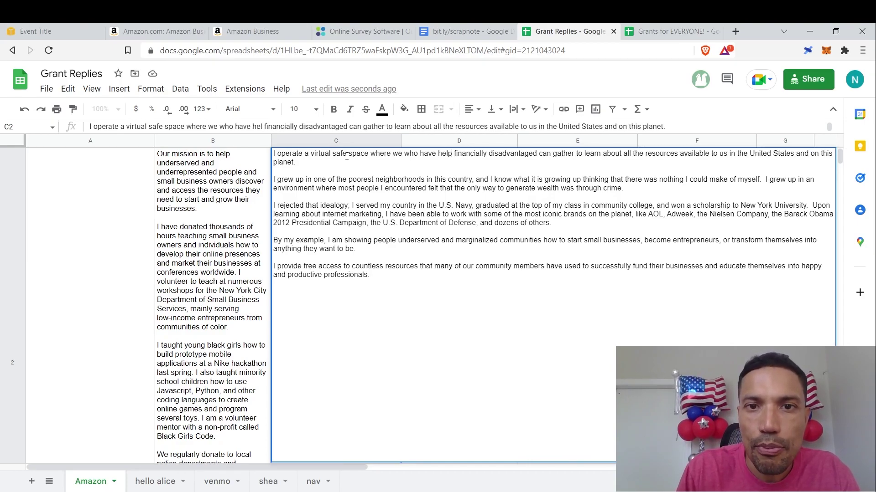
key(Return)
Step: Restore 'felt' in C2's first line and copy the C2 answer
key(ctrl+Home)
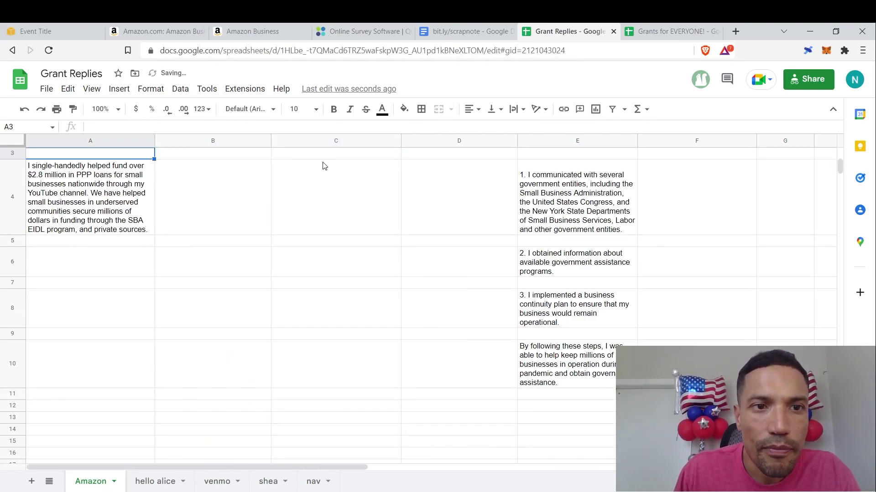
key(Down)
key(Right)
key(Right)
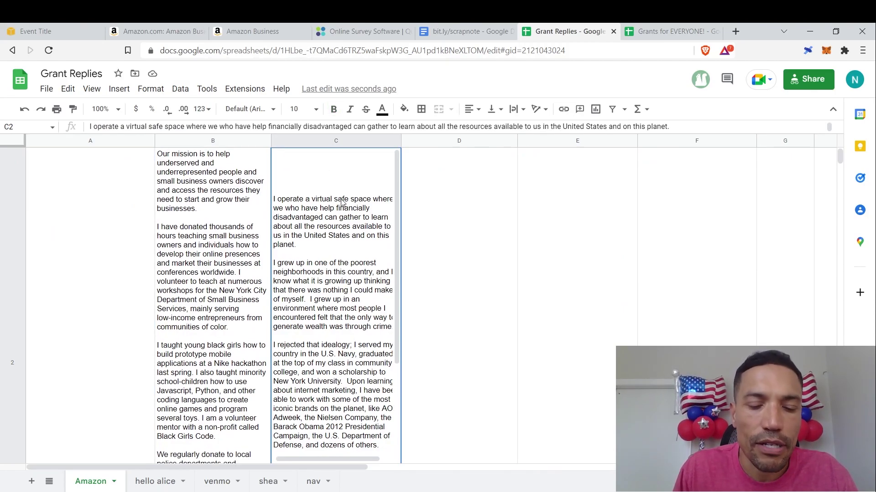
key(ctrl+v)
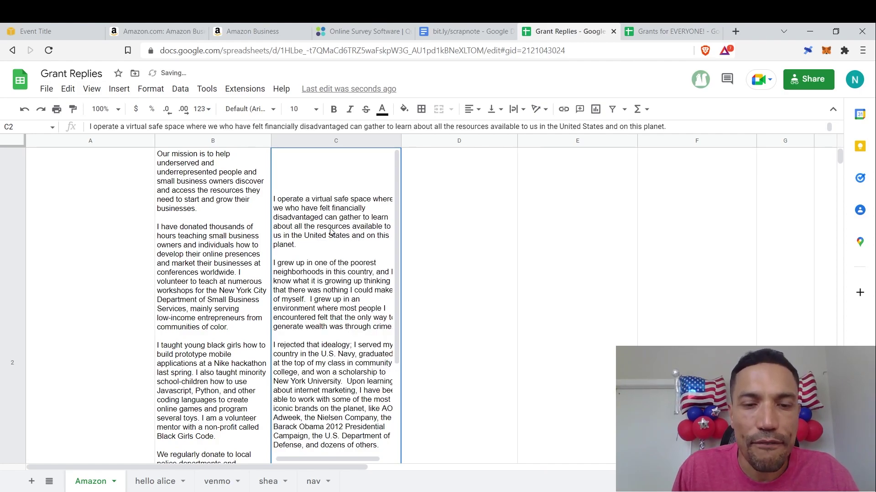
key(ctrl+c)
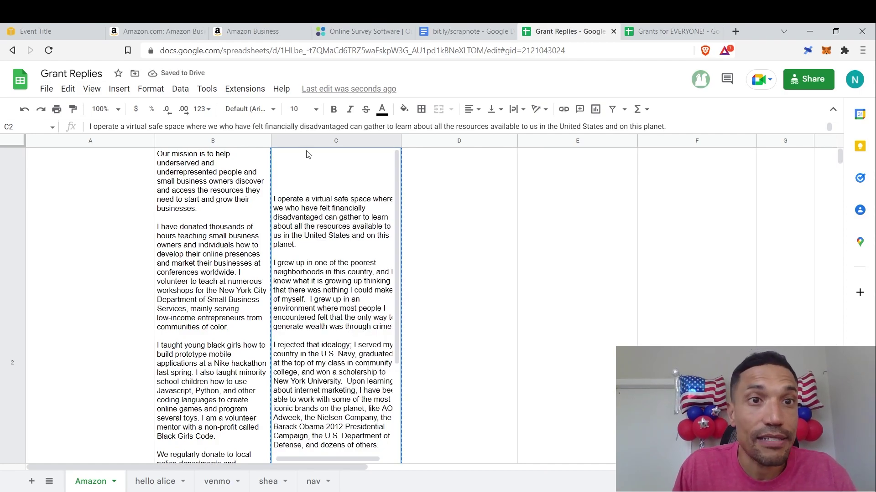
click(361, 31)
Step: Paste the C2 'virtual safe space' answer into the Qualtrics innovation question
click(286, 204)
key(ctrl+v)
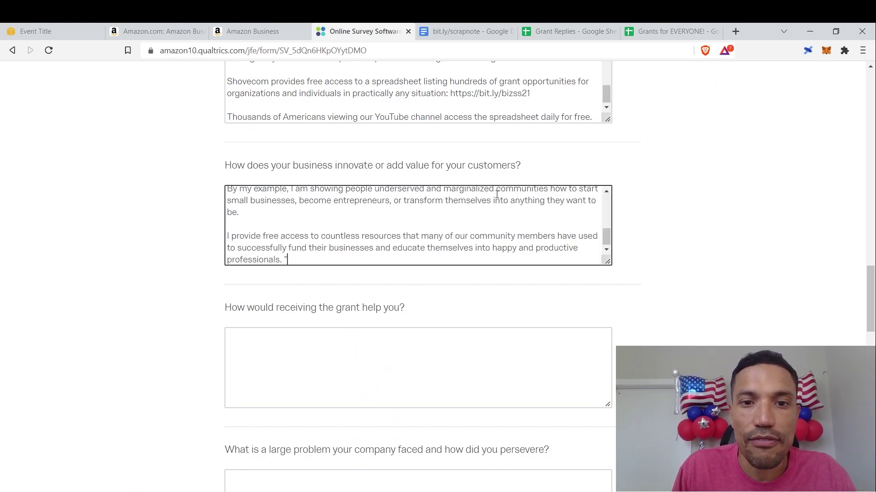
click(530, 30)
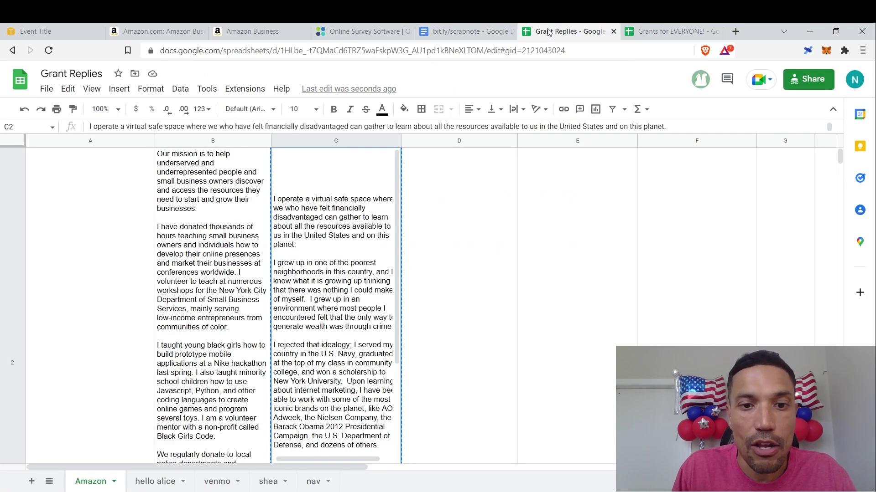
Step: Copy the hello alice sheet's F2 reply about how the grant would help
click(158, 481)
click(254, 345)
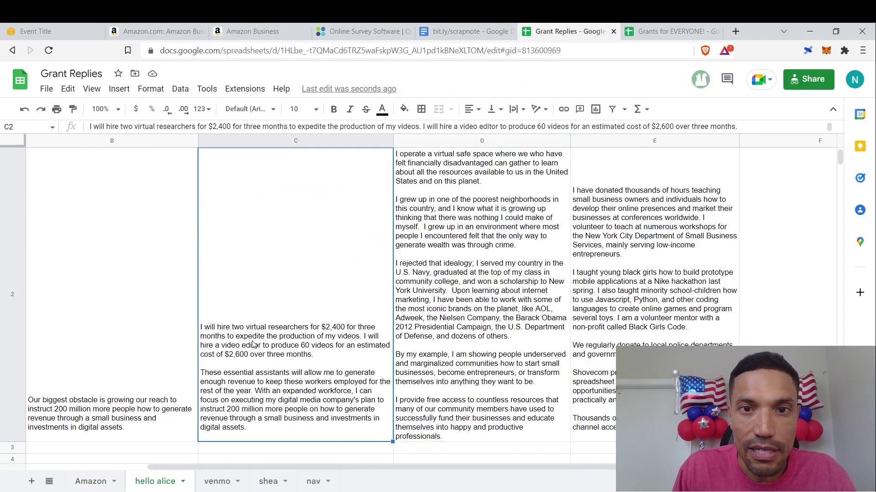
key(Up)
key(Right)
key(Right)
key(Right)
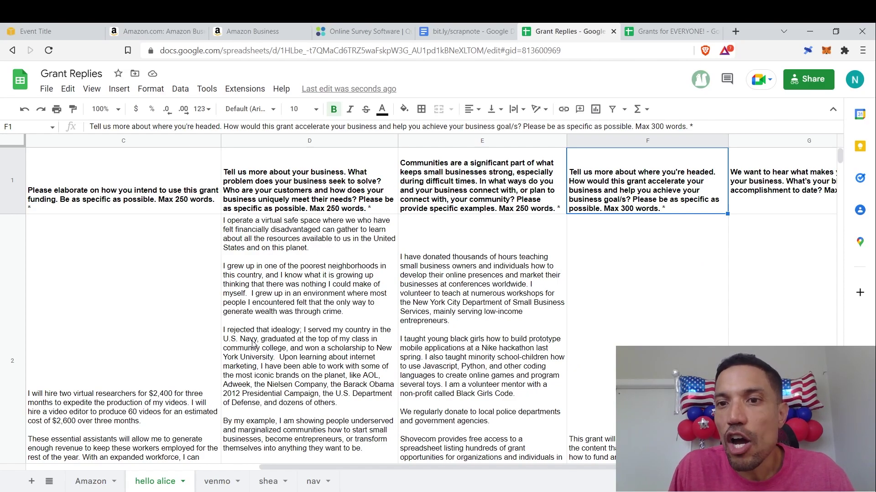
key(Down)
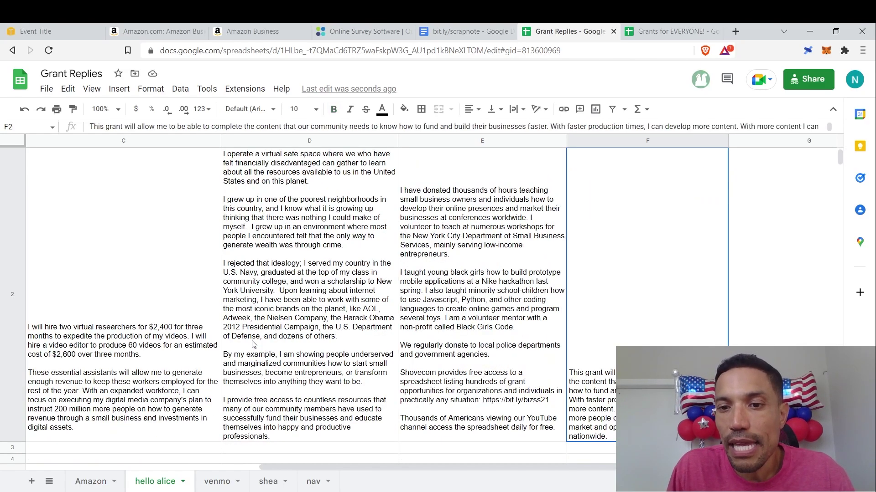
key(ctrl+c)
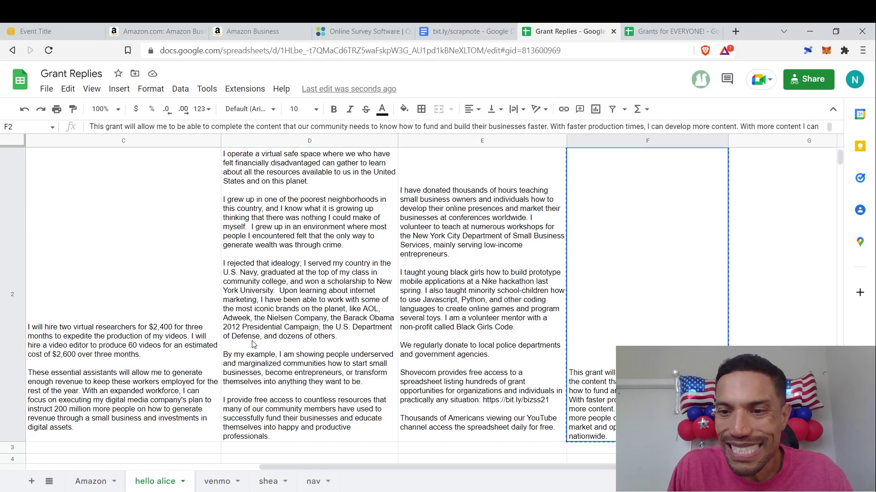
Step: Paste the faster-content-production reply into 'How would receiving the grant help you?'
click(325, 29)
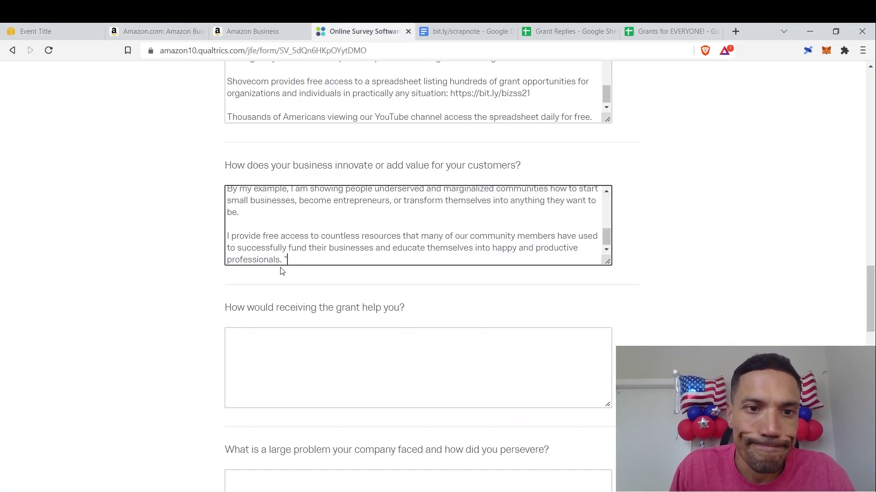
click(271, 353)
key(ctrl+v)
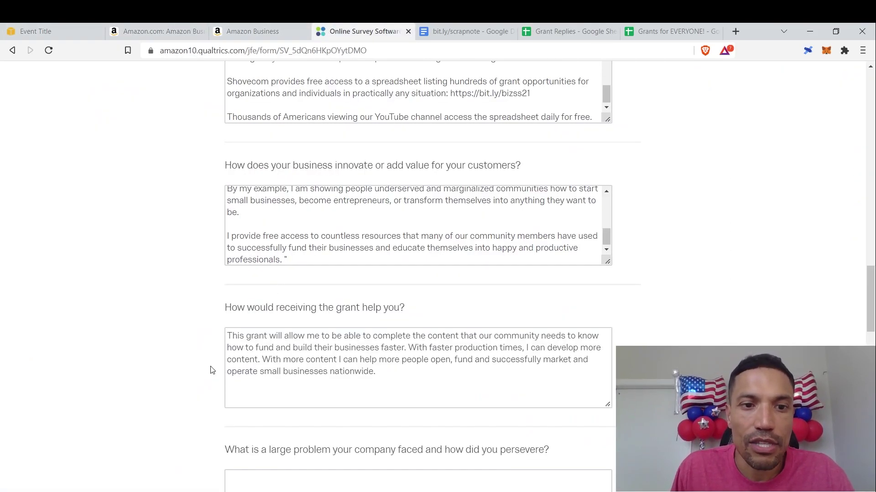
scroll(213, 370, down, 2)
scroll(212, 370, down, 3)
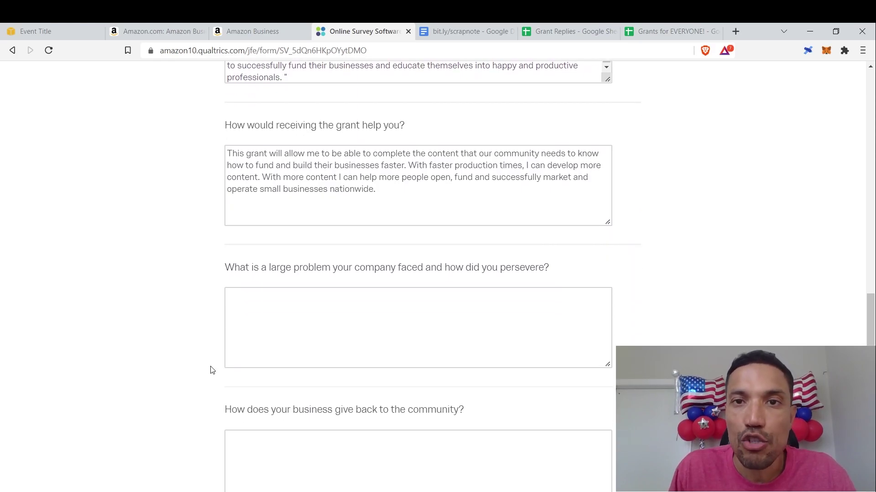
Step: Find the large-problem question header in E1 of the Amazon sheet
click(547, 33)
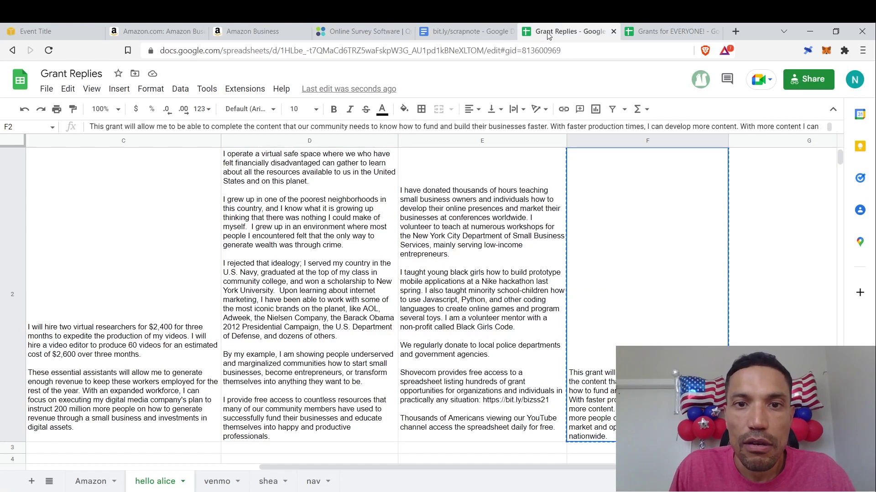
key(Left)
key(Left)
key(Left)
key(Left)
key(Up)
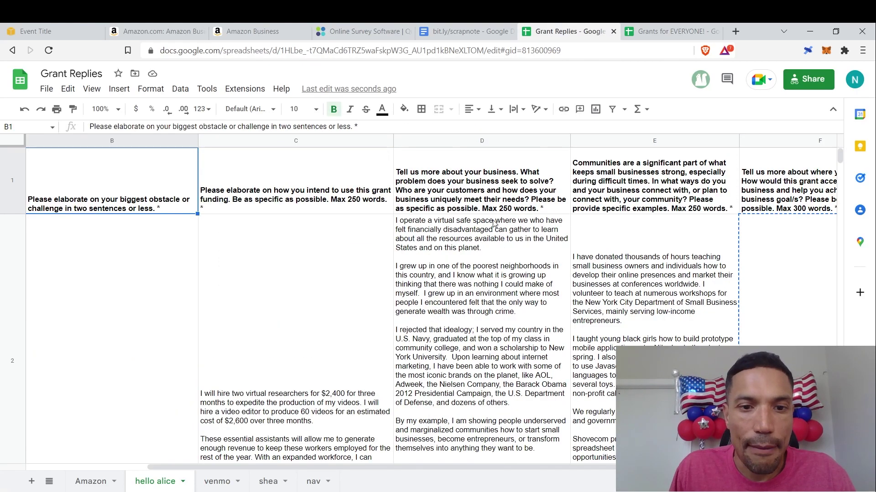
key(Left)
click(101, 480)
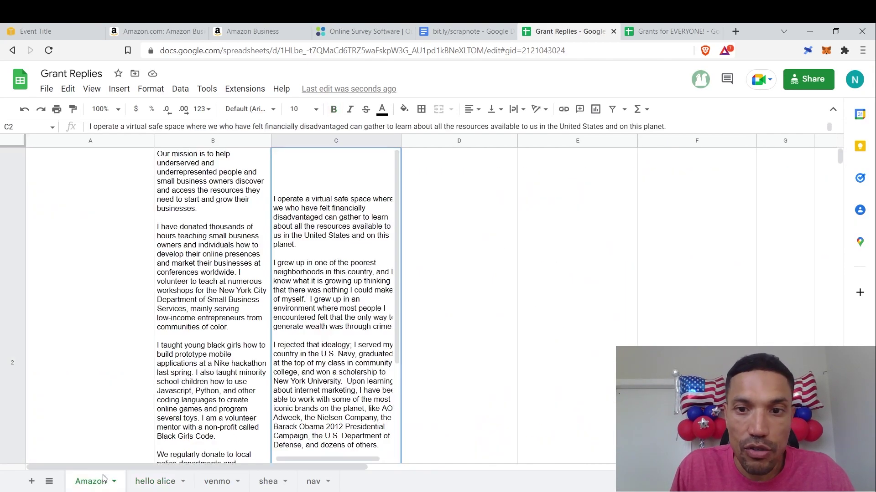
key(Left)
key(Left)
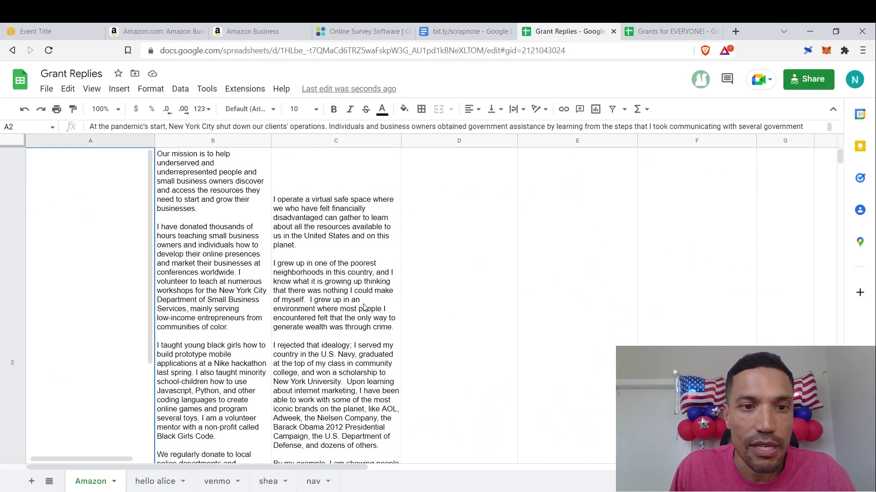
key(Up)
key(Right)
key(Right)
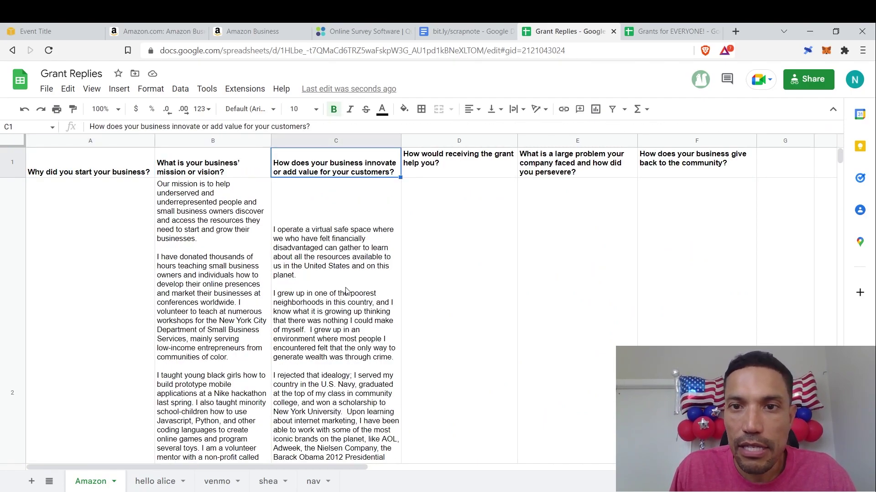
key(Right)
key(Right)
key(Right)
key(Left)
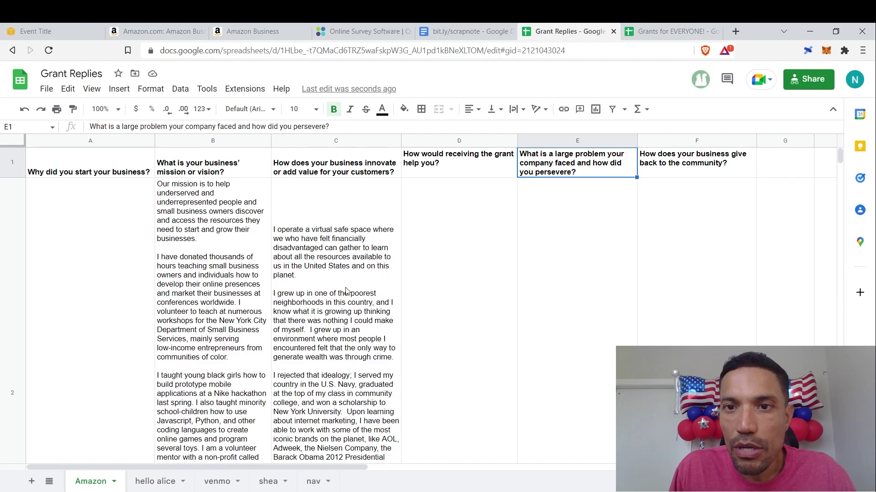
Step: Select and copy the pandemic-steps perseverance answer spanning E2:E10
key(Down)
key(Down)
key(Up)
key(Up)
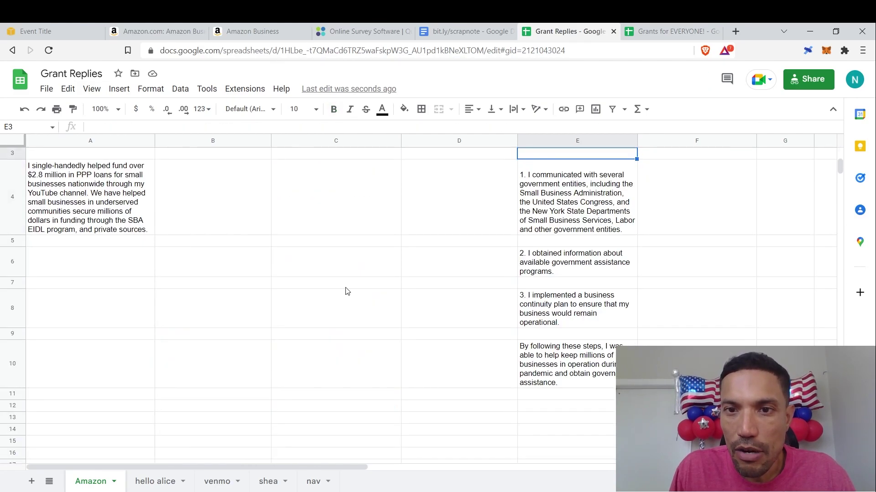
key(Down)
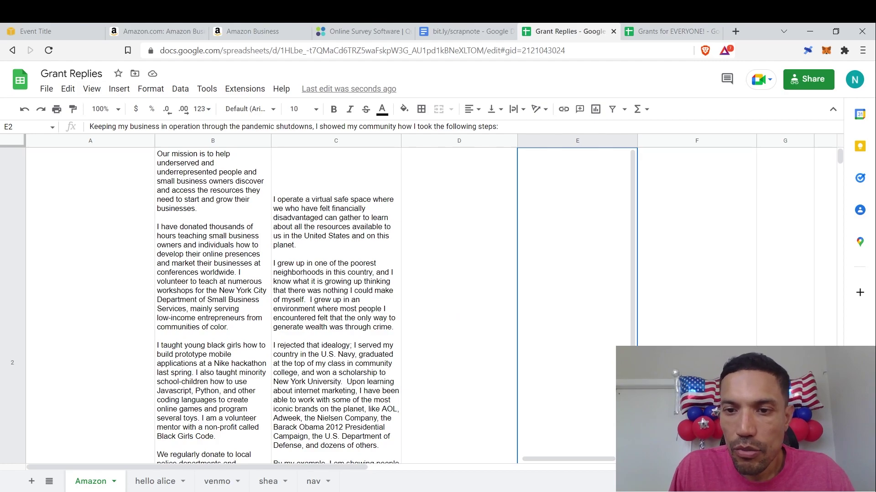
key(Down)
key(Up)
key(Down)
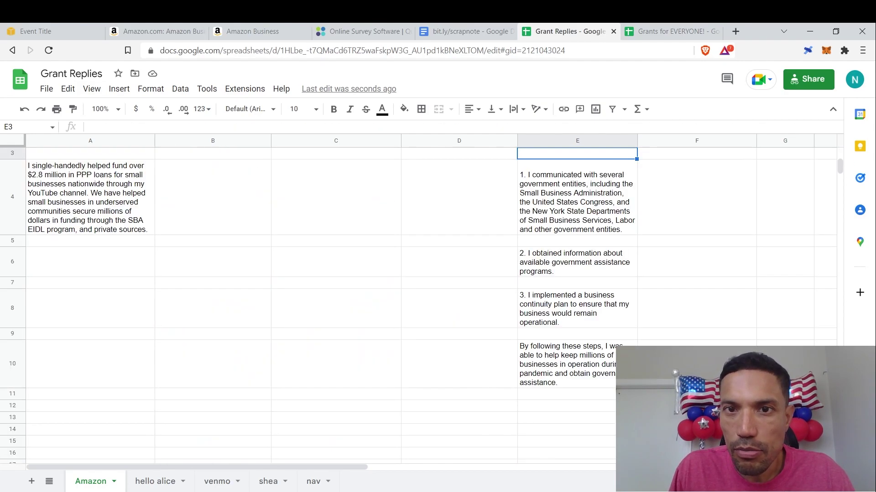
key(Up)
key(shift+Down)
key(shift+Down)
key(shift+Down)
key(shift+Down)
key(shift+Down)
key(shift+Down)
key(shift+Down)
key(shift+Down)
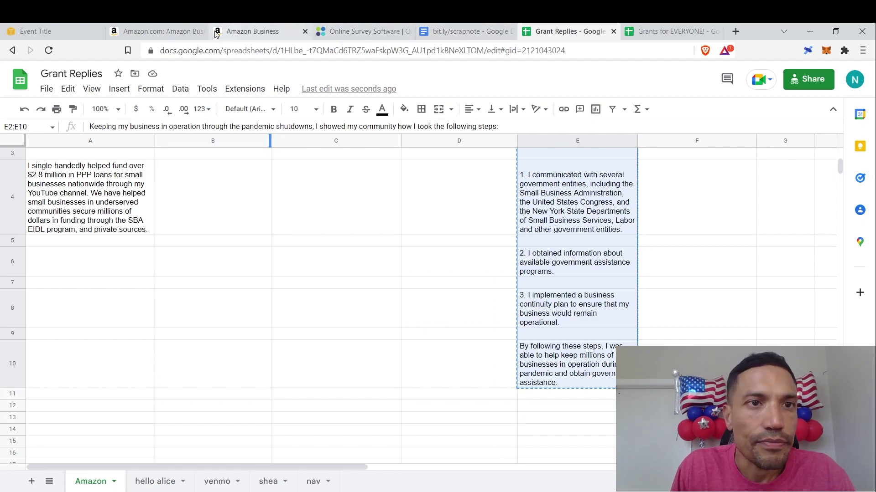
click(173, 33)
Step: Paste the pandemic-shutdown answer into the large-problem box and scroll it to the top
click(241, 26)
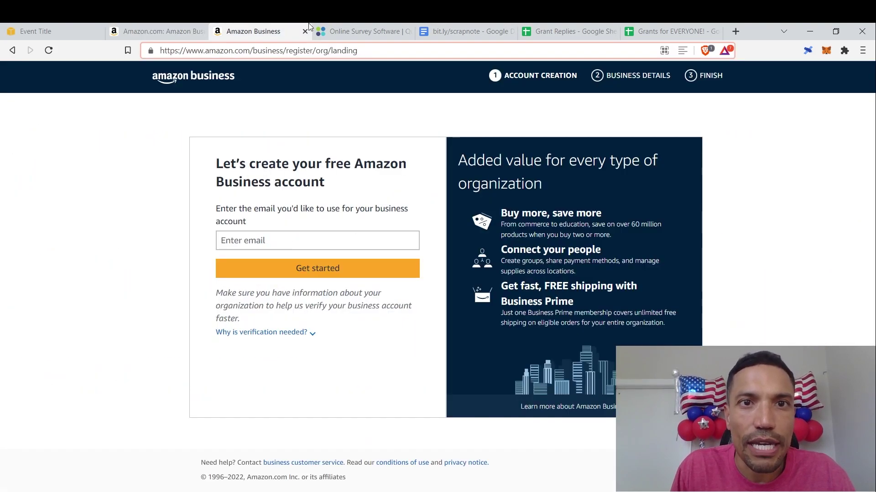
click(346, 30)
click(282, 297)
key(ctrl+v)
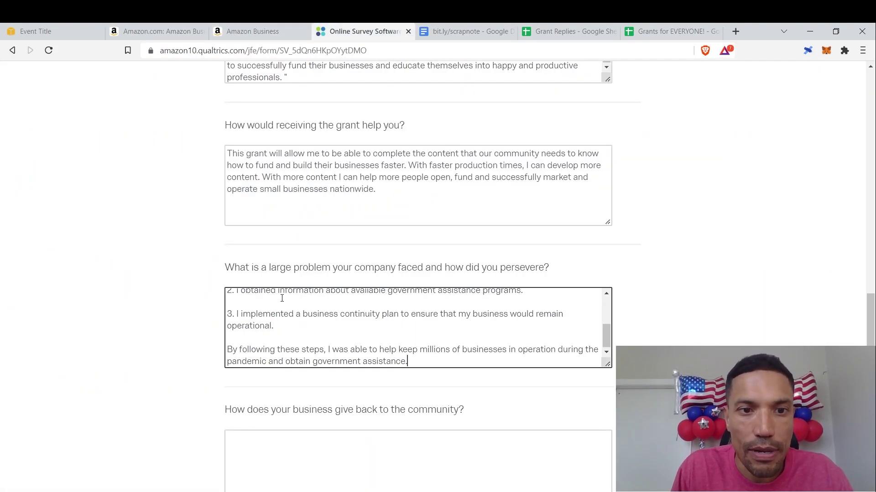
drag(604, 335, 599, 300)
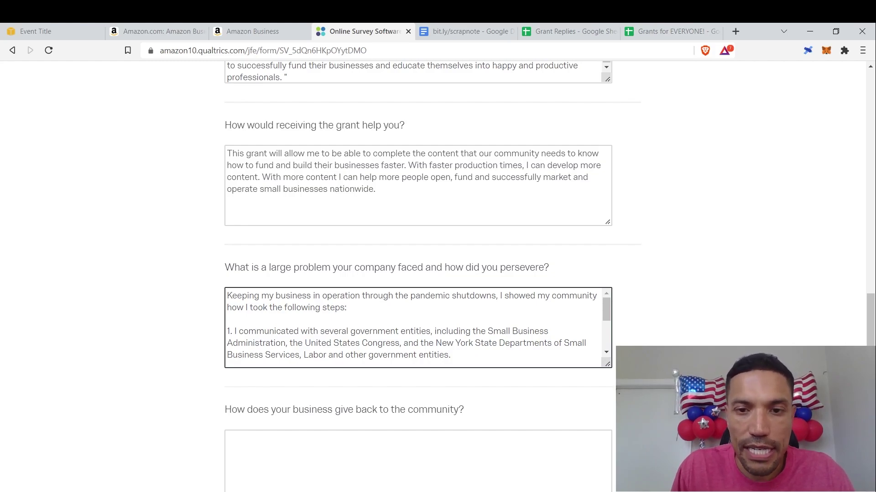
drag(866, 318, 870, 333)
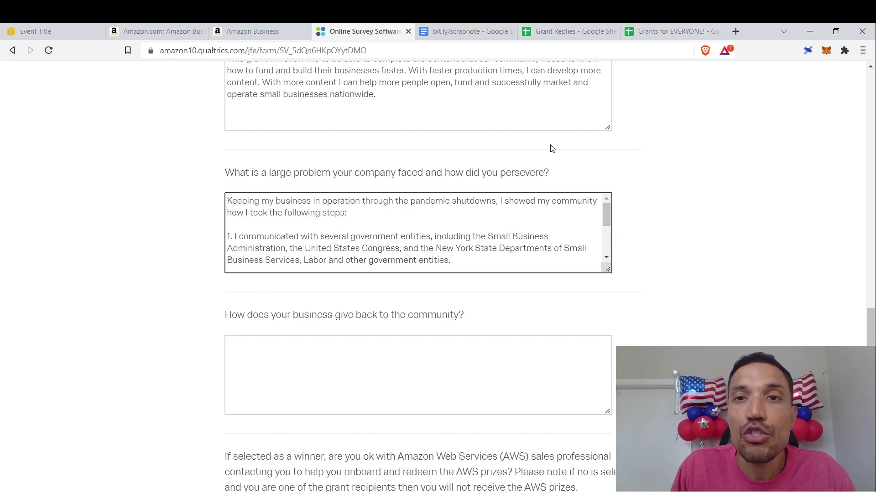
click(573, 30)
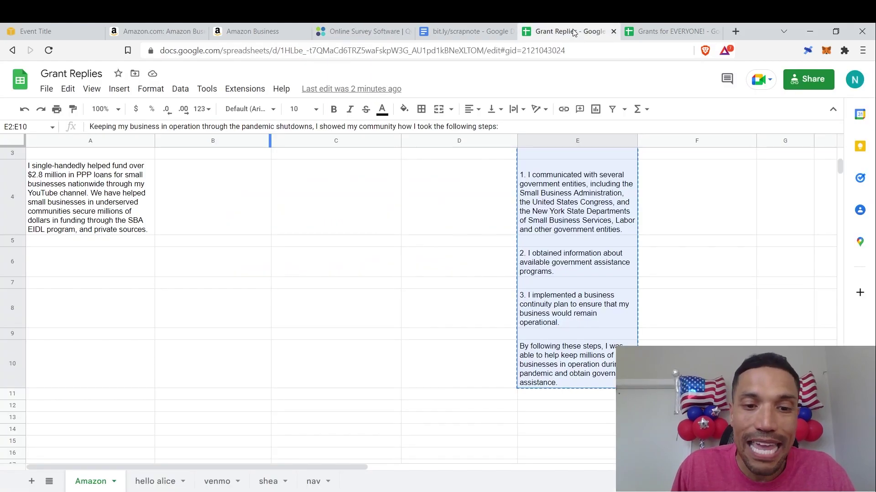
Step: Copy the hello alice sheet's E2 community answer about donated teaching hours
click(149, 482)
click(260, 356)
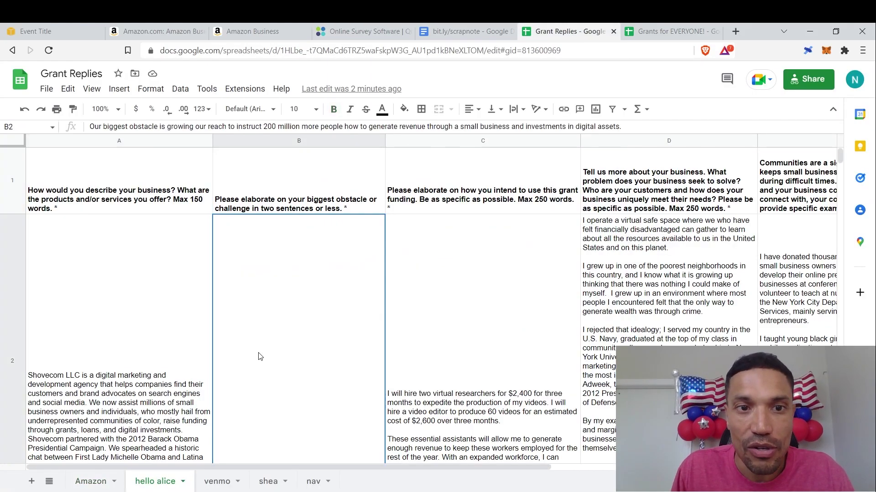
key(Up)
key(Left)
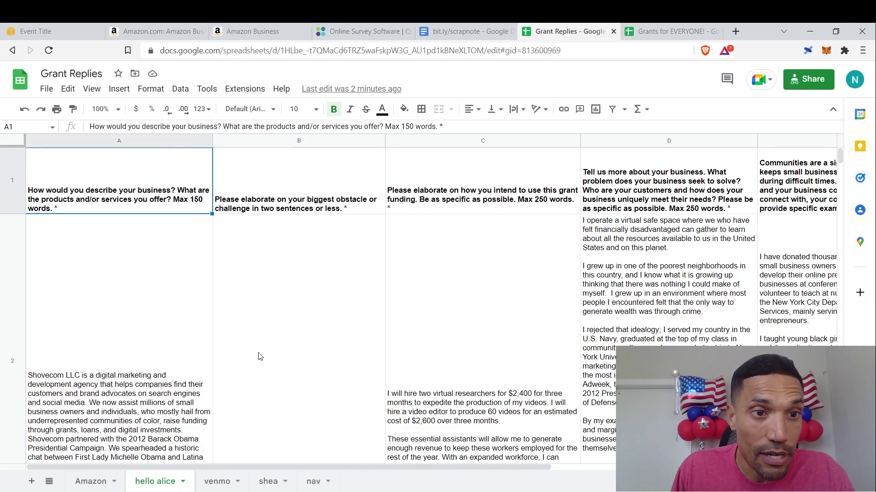
key(Right)
key(Right)
key(Right)
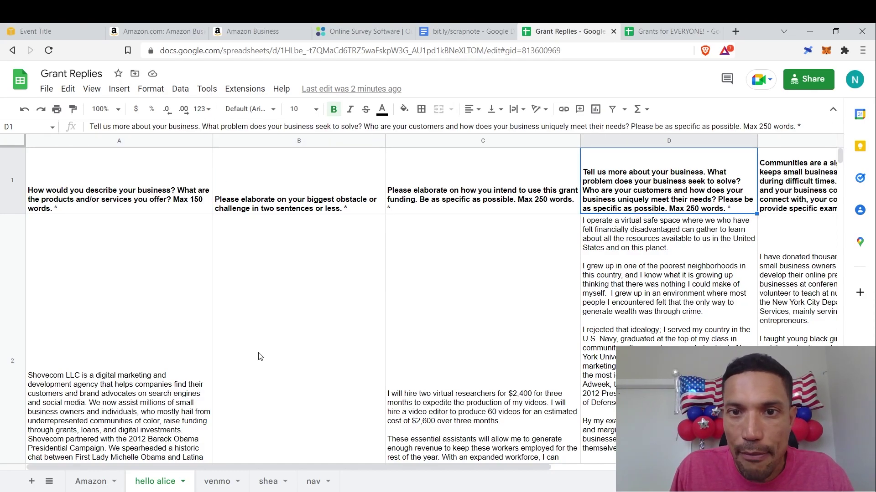
key(Right)
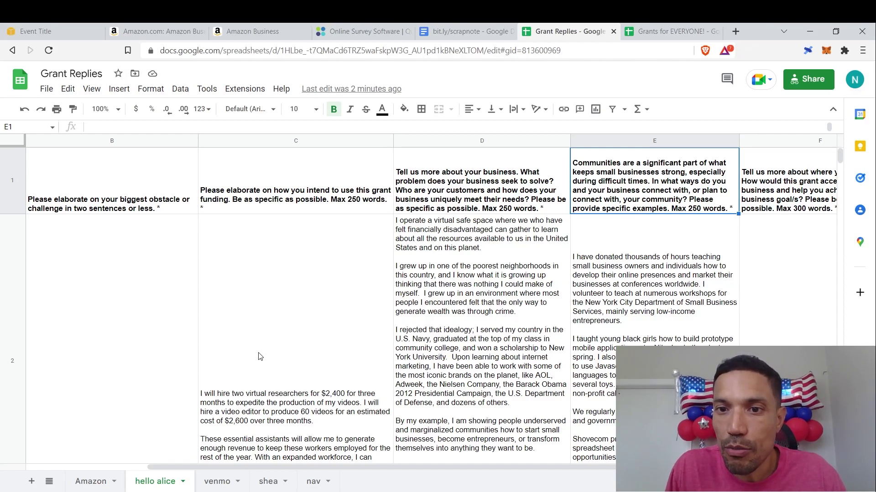
key(Down)
key(ctrl+c)
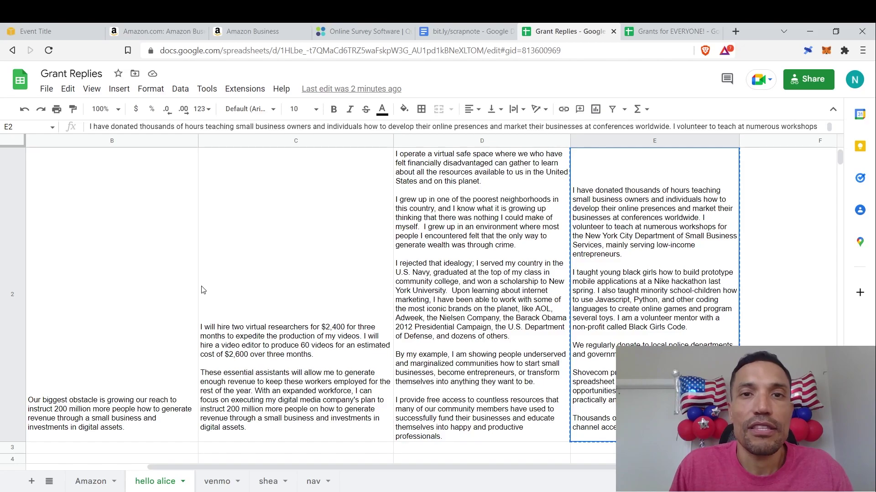
Step: Paste the donations, free grant spreadsheet and YouTube answer into the give-back question
click(355, 32)
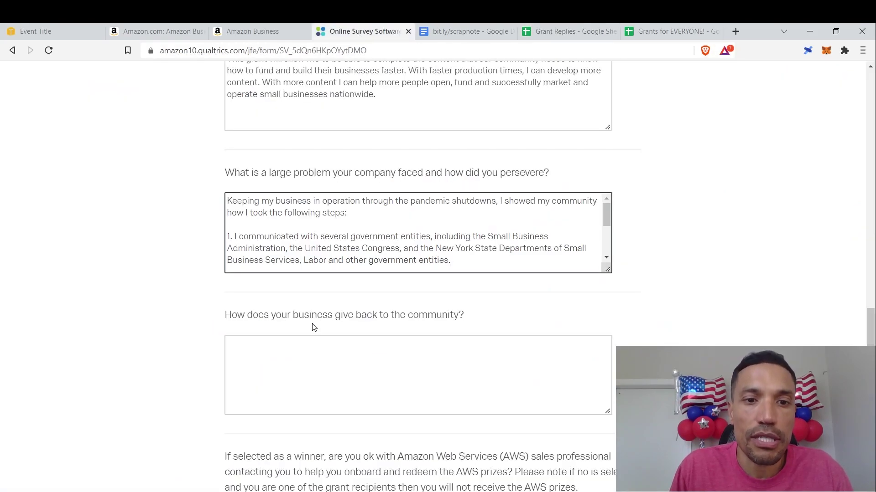
click(306, 344)
key(ctrl+v)
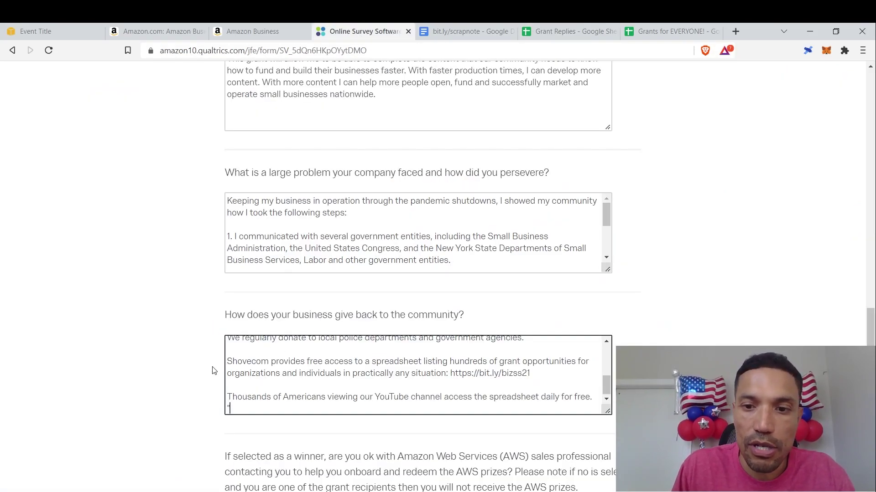
click(179, 376)
scroll(179, 376, down, 10)
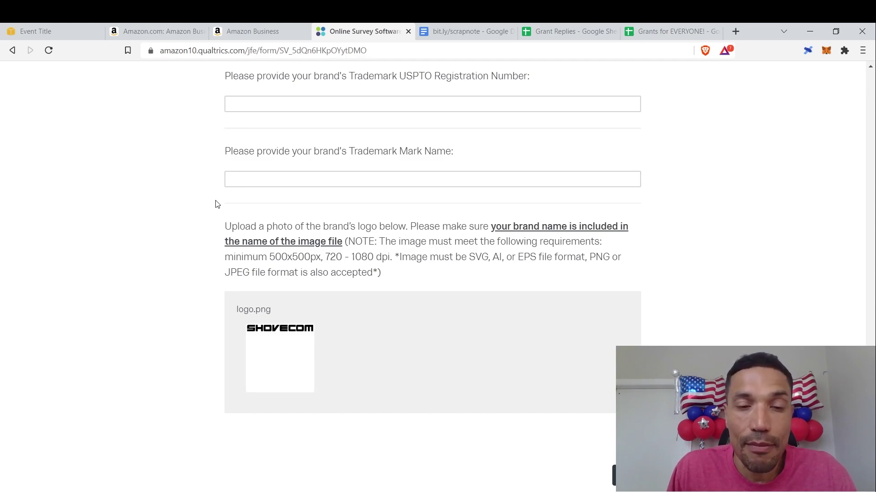
Step: Confirm logo.png is uploaded and scroll to the bottom of the form
double_click(240, 227)
scroll(291, 298, down, 1)
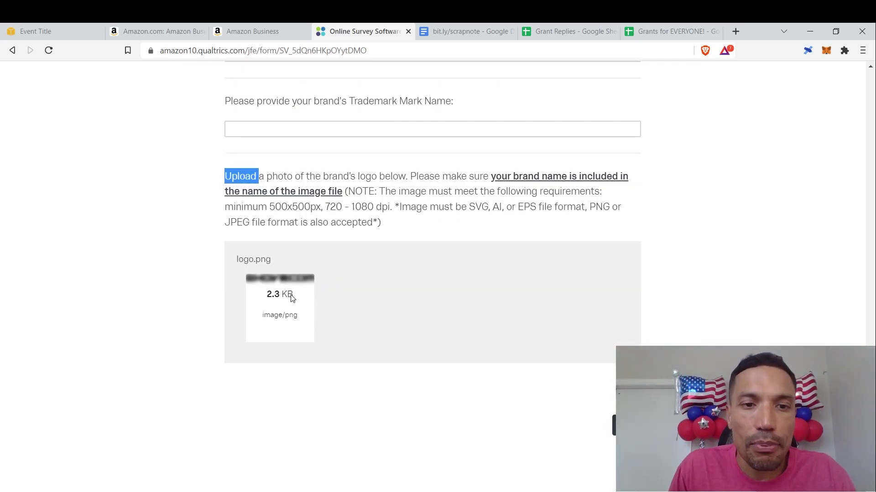